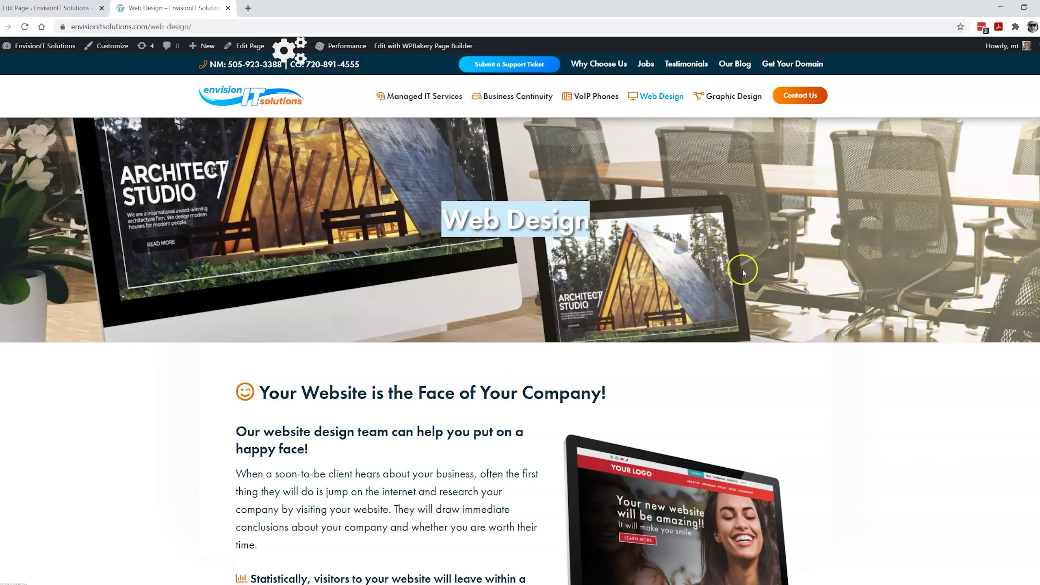
# - Look through the whole Web Design page, from the banner down past the portfolio and blog posts to the free eBook section
pyautogui.scroll(-5, 860, 281)
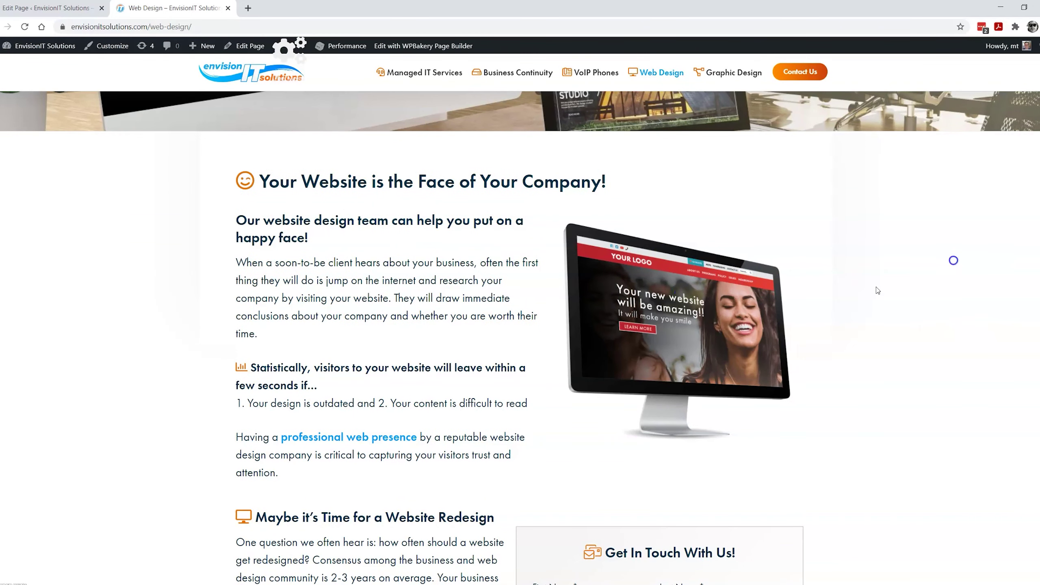
pyautogui.scroll(-6, 869, 293)
pyautogui.scroll(-6, 294, 263)
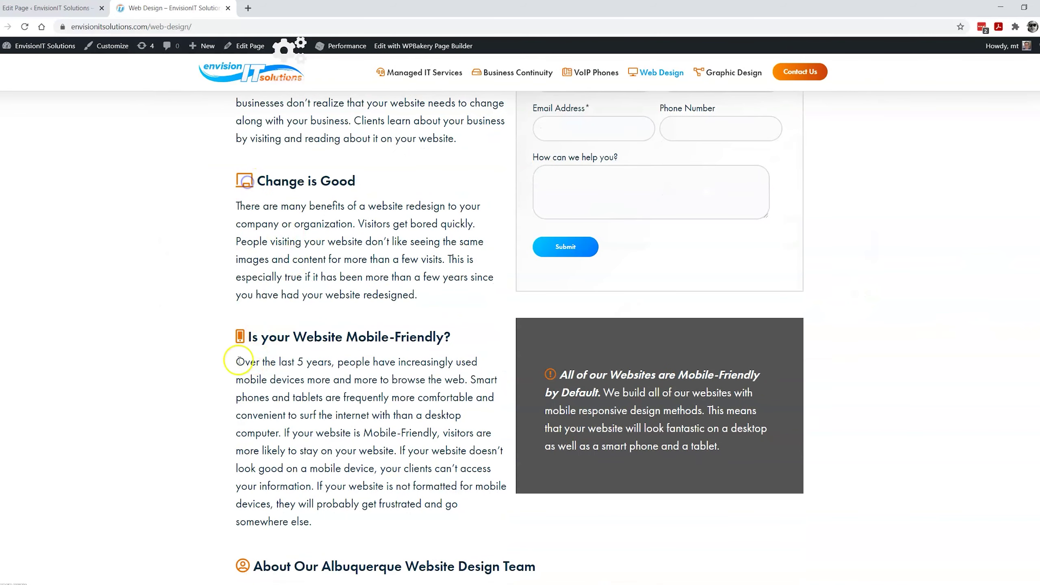
pyautogui.moveTo(623, 393); pyautogui.dragTo(721, 446)
pyautogui.click(703, 396)
pyautogui.scroll(-12, 786, 358)
pyautogui.scroll(-18, 787, 358)
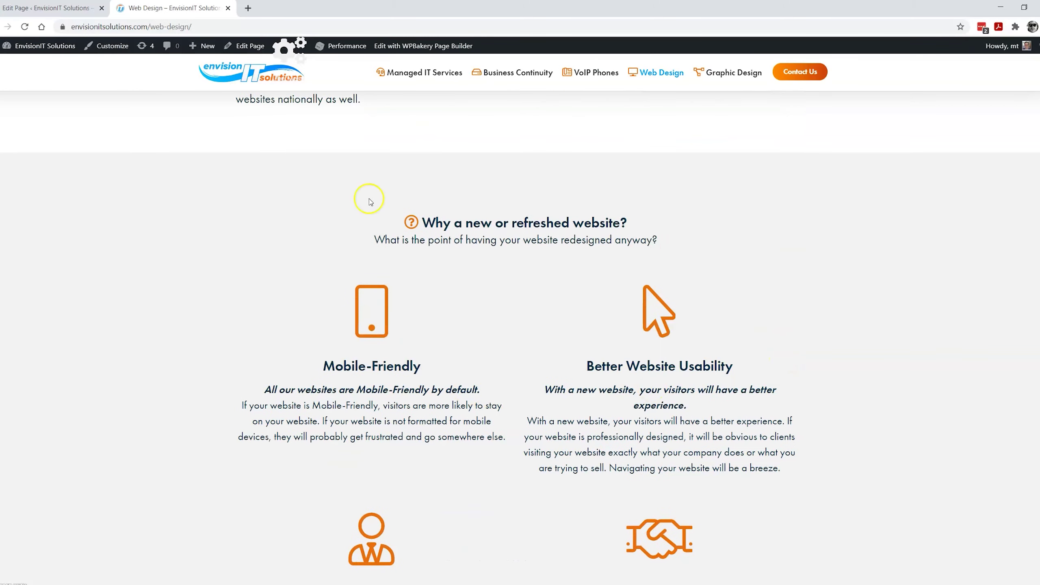
pyautogui.scroll(19, 794, 278)
pyautogui.scroll(-4, 975, 318)
pyautogui.scroll(-7, 942, 295)
pyautogui.scroll(9, 977, 277)
pyautogui.scroll(-12, 907, 281)
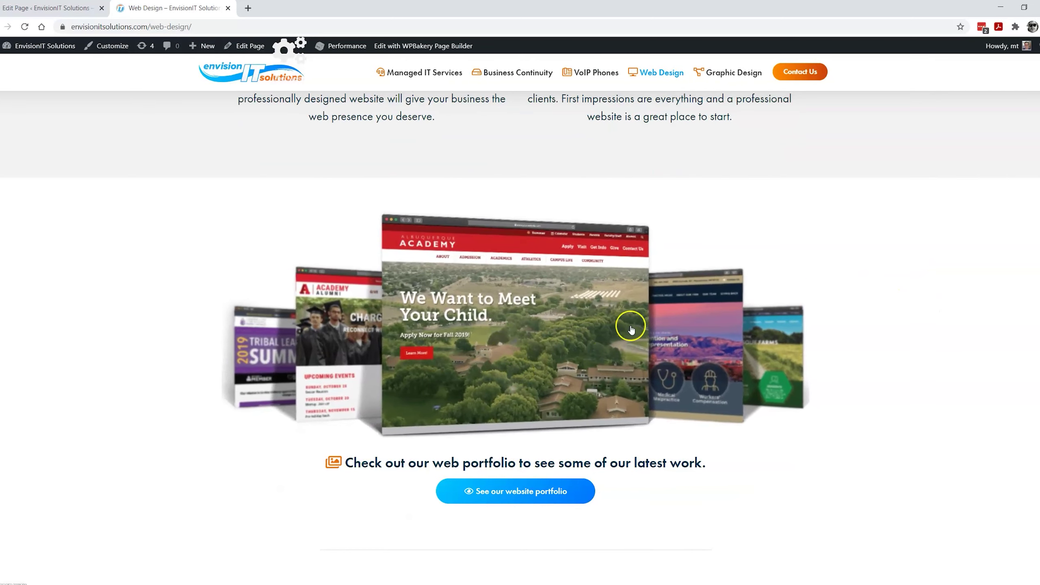
pyautogui.scroll(-16, 991, 284)
pyautogui.scroll(6, 992, 283)
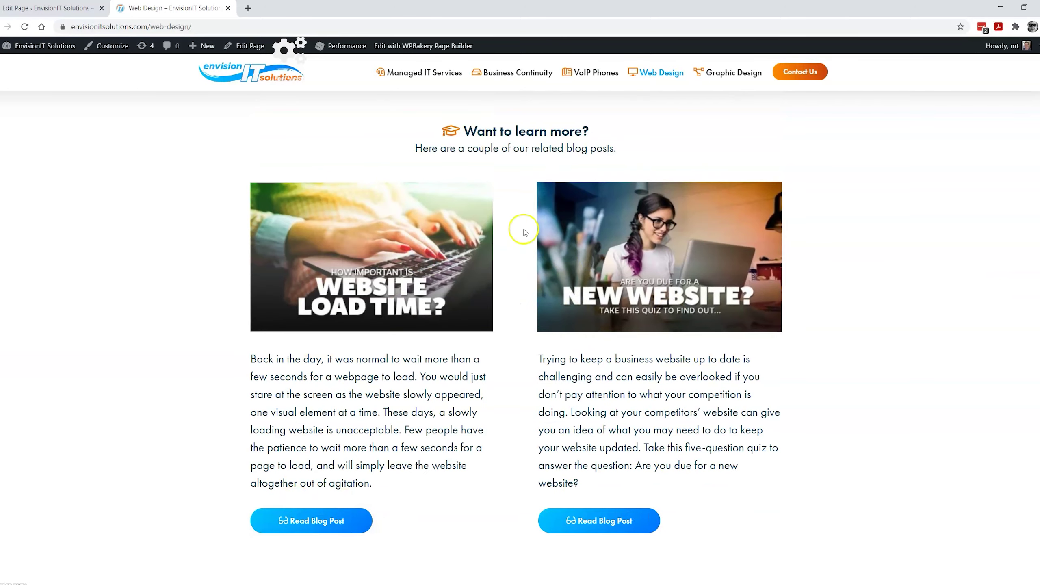
pyautogui.scroll(-18, 994, 248)
pyautogui.scroll(20, 1001, 253)
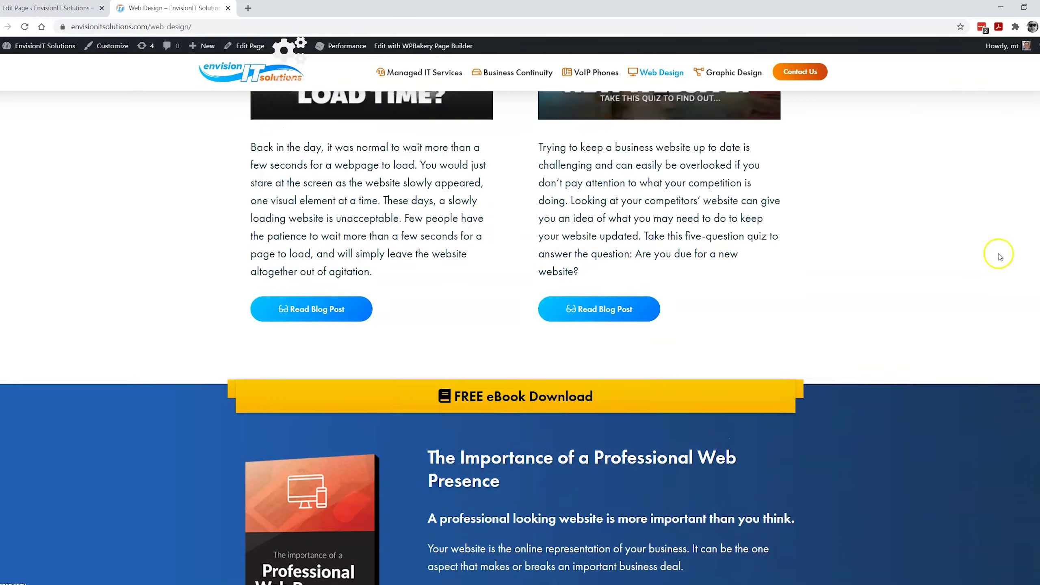
pyautogui.scroll(20, 1000, 259)
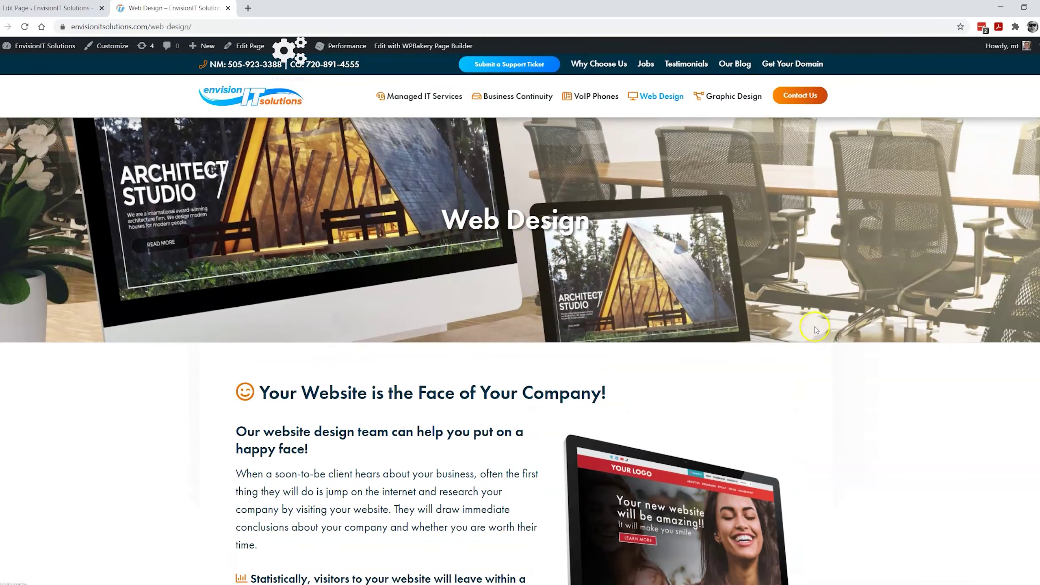
# - Examine the Web Design page's headings and text paragraphs, from the website redesign section to the Albuquerque Website Design Team section
pyautogui.scroll(-4, 817, 329)
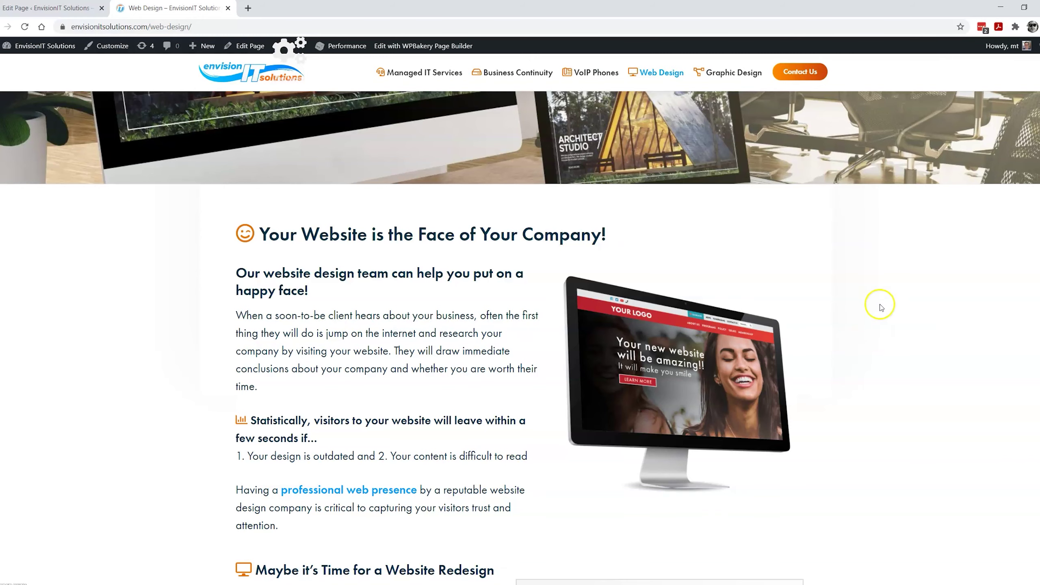
pyautogui.scroll(-9, 878, 304)
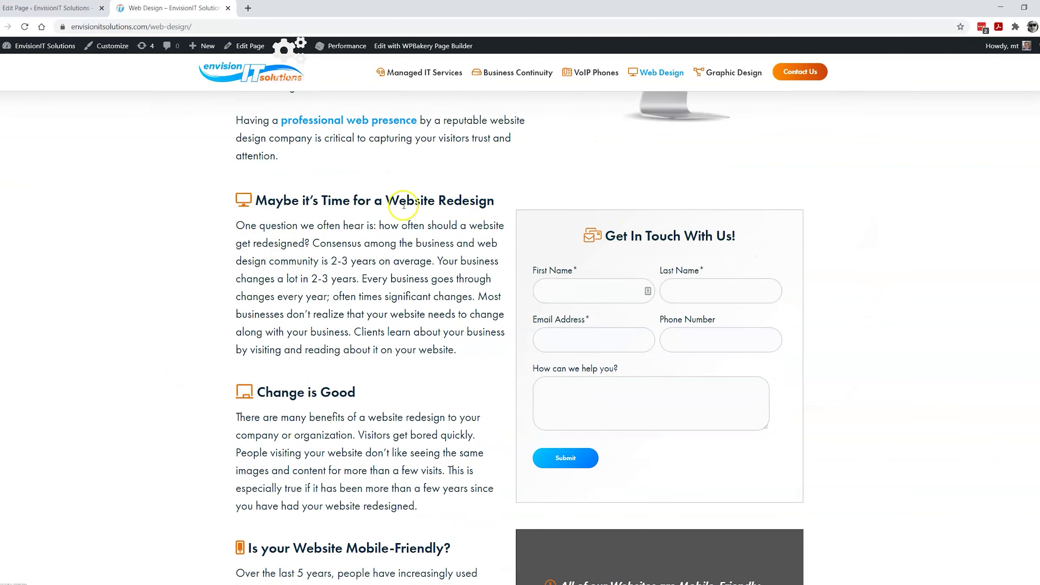
pyautogui.moveTo(275, 201); pyautogui.dragTo(281, 334)
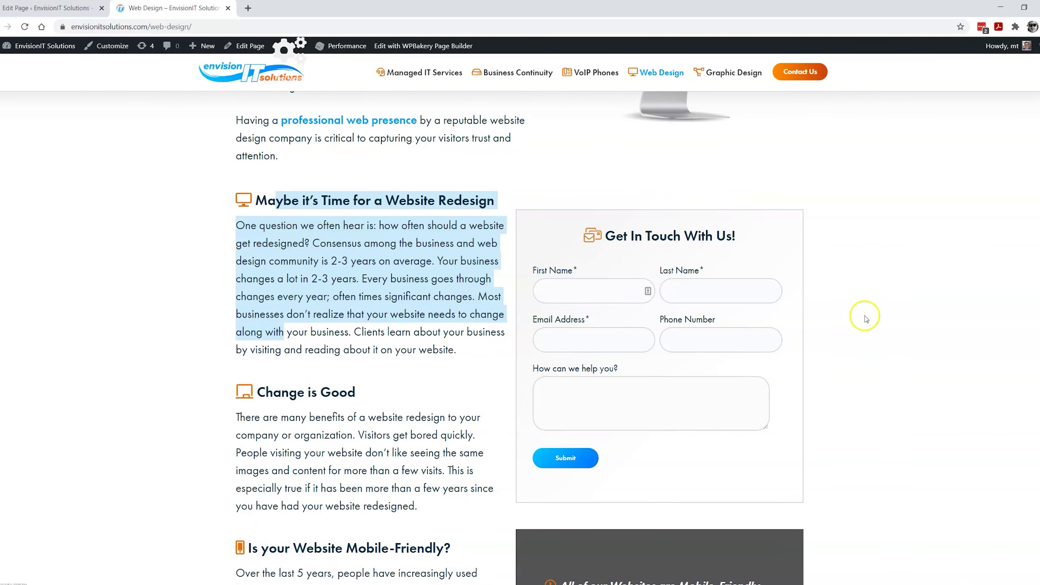
pyautogui.scroll(-12, 920, 312)
pyautogui.moveTo(270, 302); pyautogui.dragTo(824, 383)
pyautogui.scroll(10, 892, 330)
pyautogui.scroll(15, 889, 330)
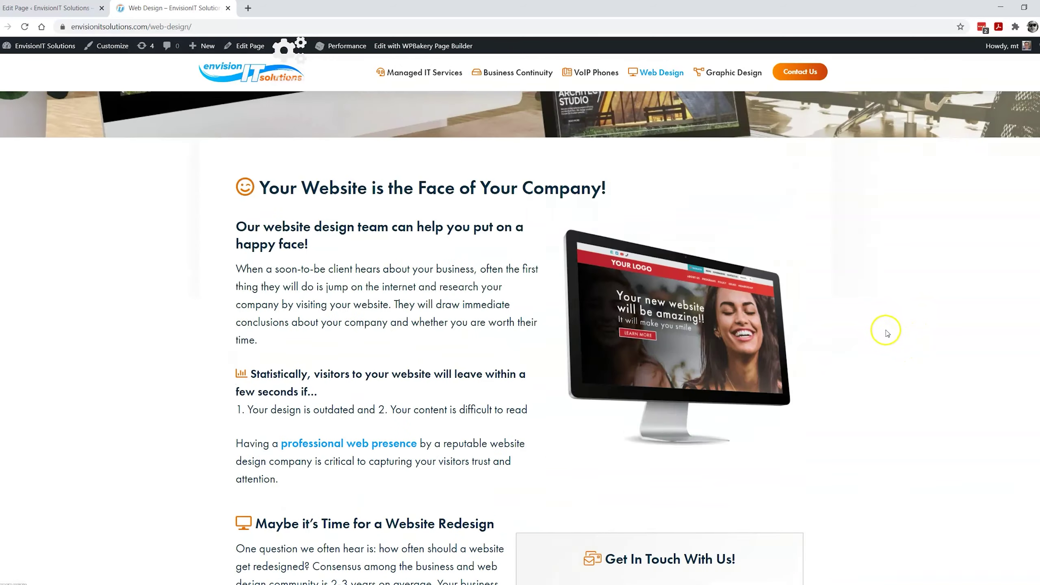
pyautogui.scroll(-5, 520, 341)
pyautogui.moveTo(237, 262); pyautogui.dragTo(366, 322)
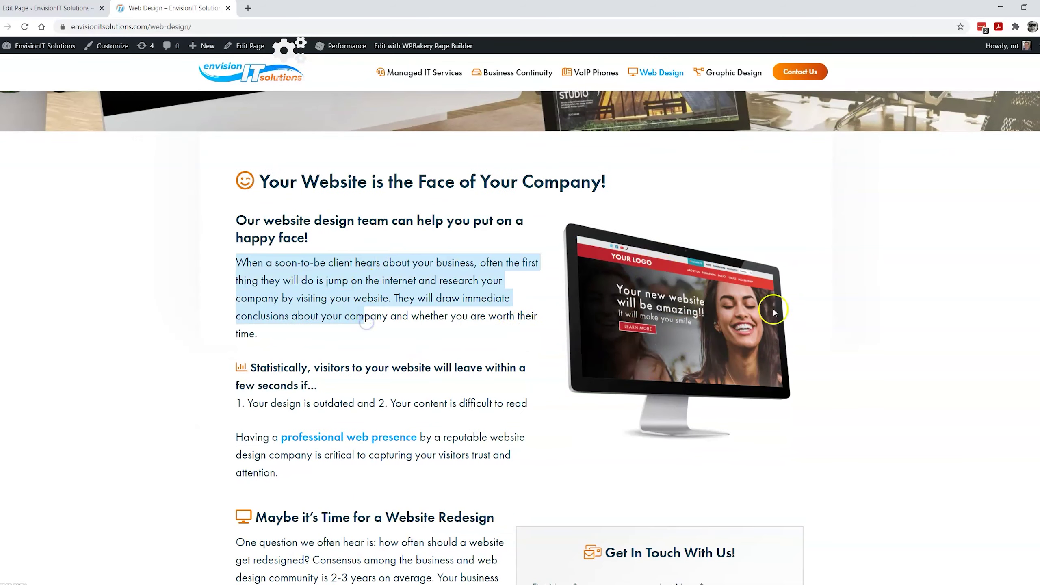
pyautogui.scroll(-7, 774, 309)
pyautogui.scroll(-10, 811, 202)
pyautogui.scroll(-6, 439, 329)
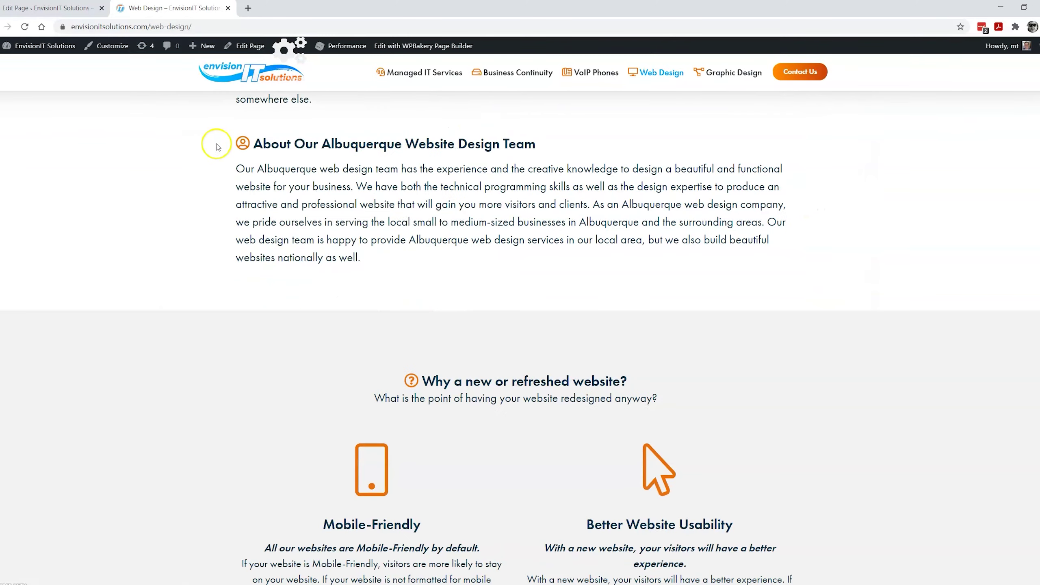
pyautogui.moveTo(289, 138); pyautogui.dragTo(865, 276)
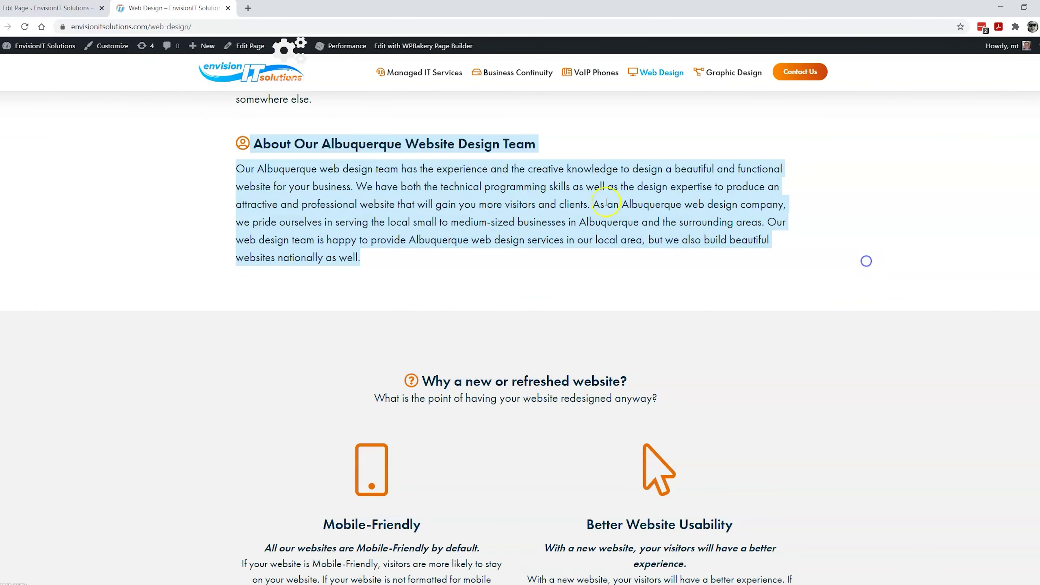
pyautogui.click(392, 250)
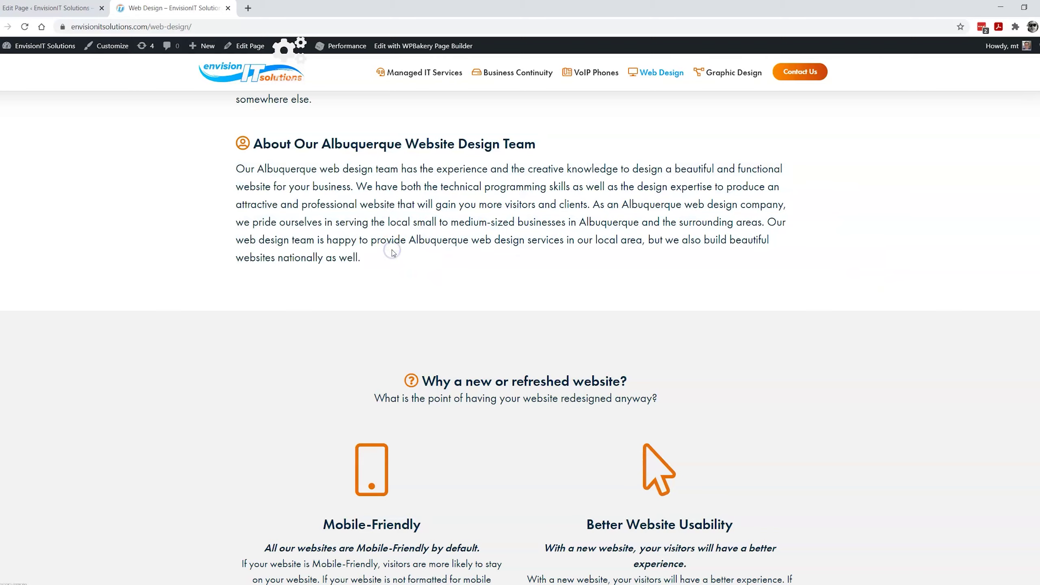
pyautogui.scroll(13, 860, 246)
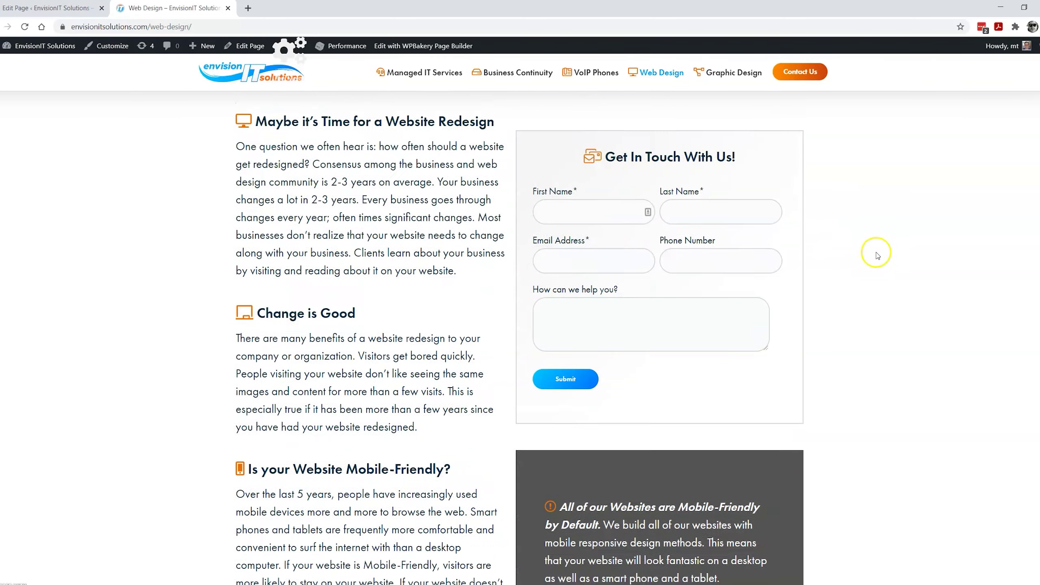
pyautogui.scroll(1, 877, 255)
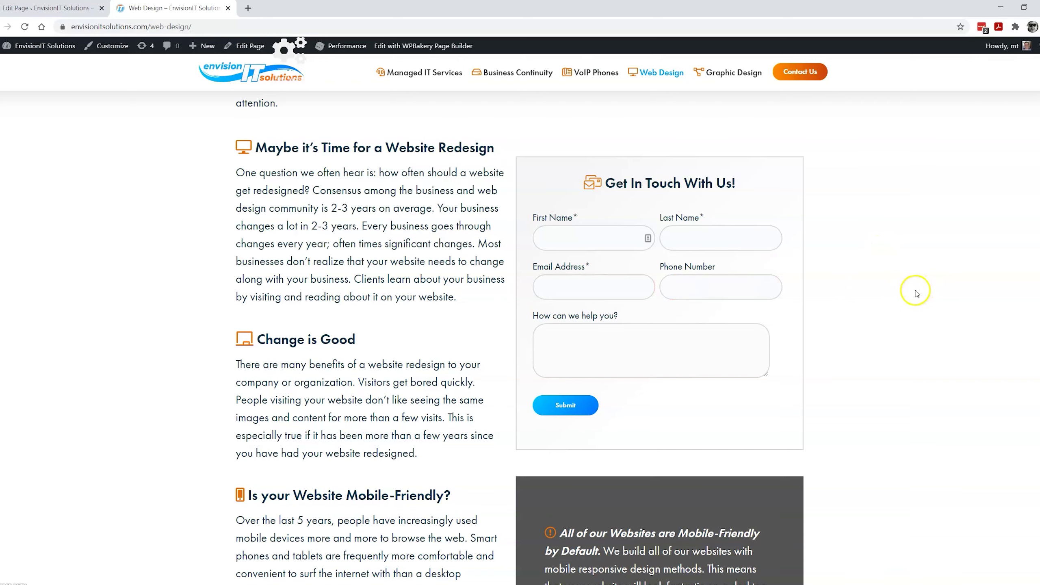
# - Examine how the page's text is laid out beside the monitor image, the contact form and the dark mobile-friendly callout
pyautogui.scroll(9, 913, 294)
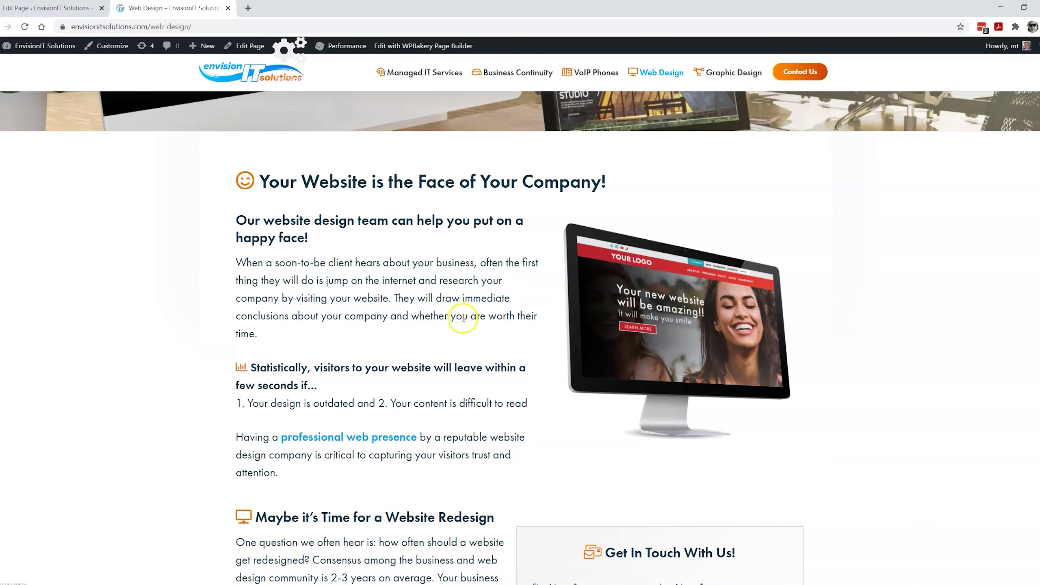
pyautogui.scroll(-4, 475, 319)
pyautogui.scroll(-4, 413, 402)
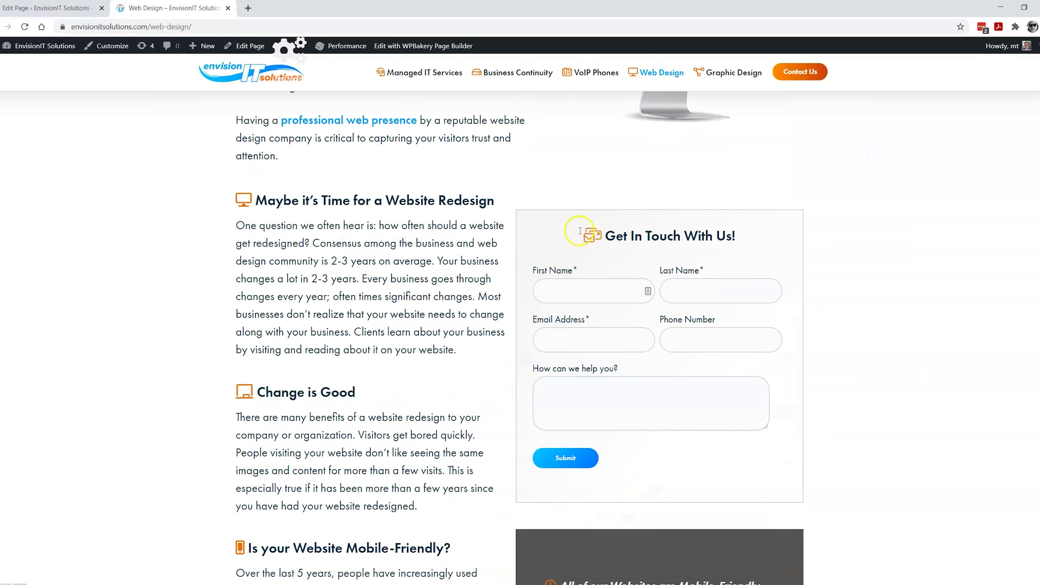
pyautogui.scroll(-5, 860, 325)
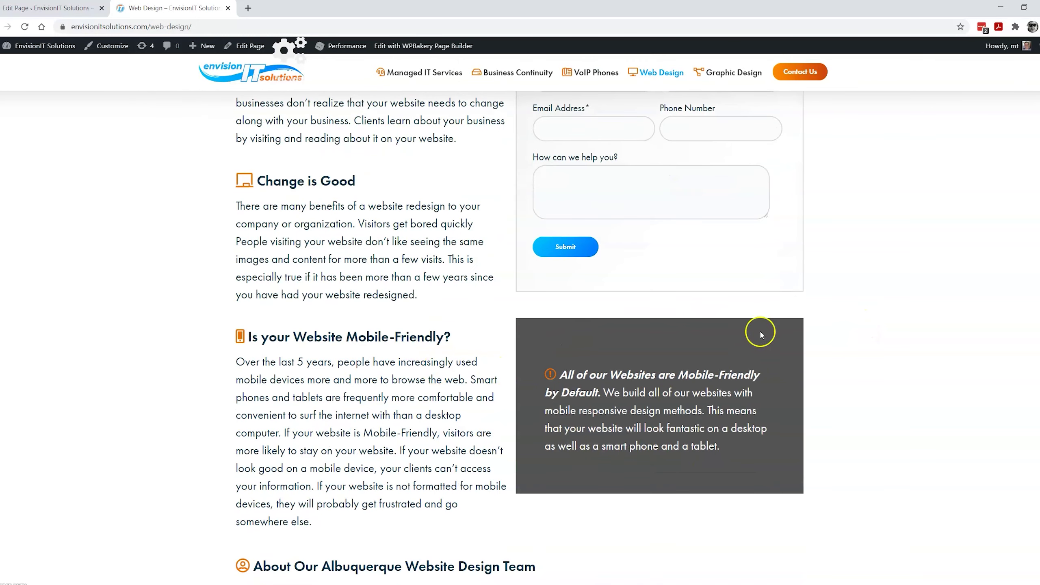
pyautogui.scroll(-3, 900, 328)
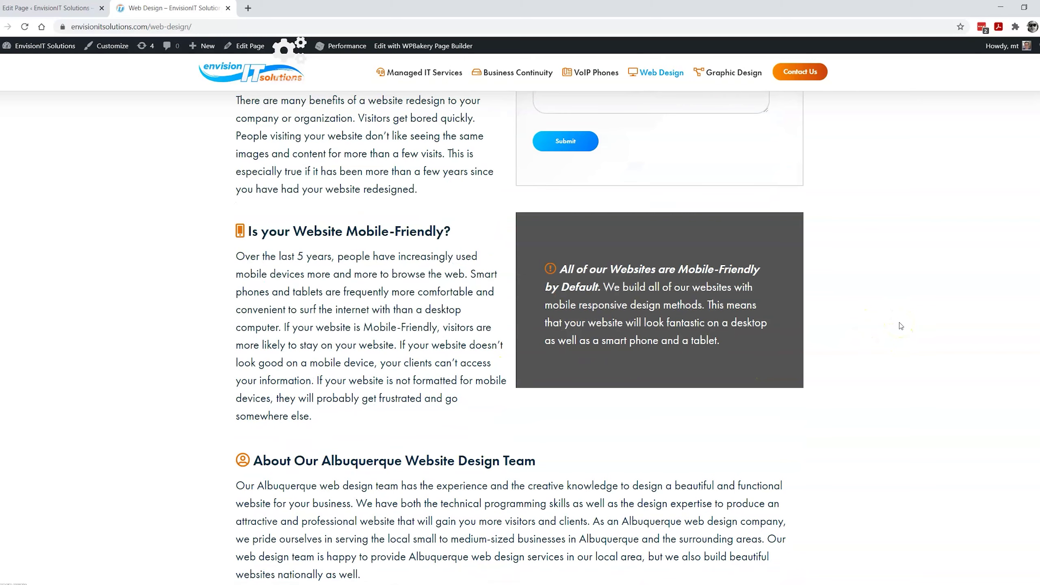
pyautogui.scroll(-11, 905, 320)
pyautogui.scroll(-5, 912, 313)
pyautogui.scroll(17, 912, 313)
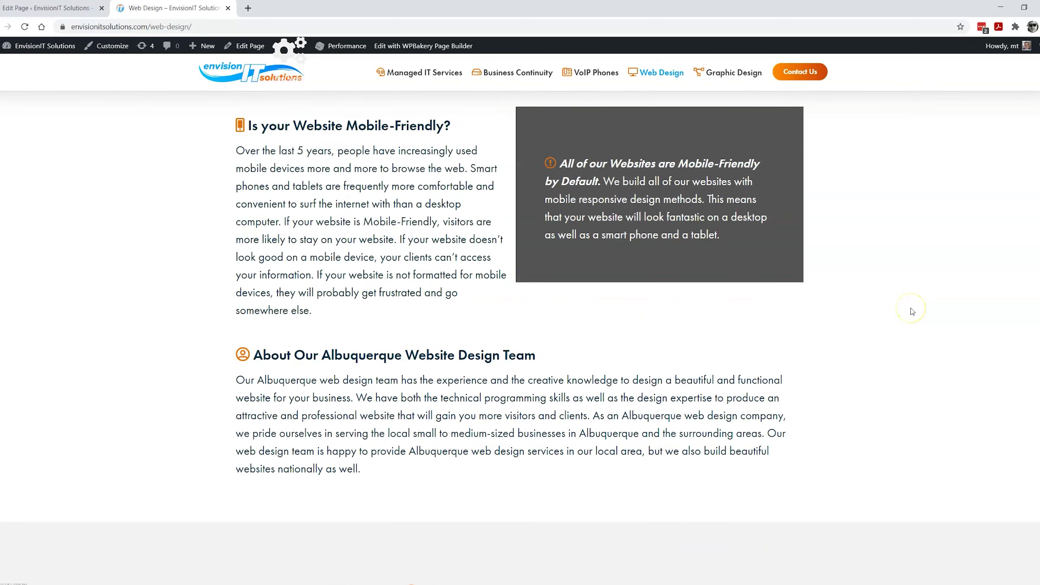
pyautogui.scroll(20, 912, 312)
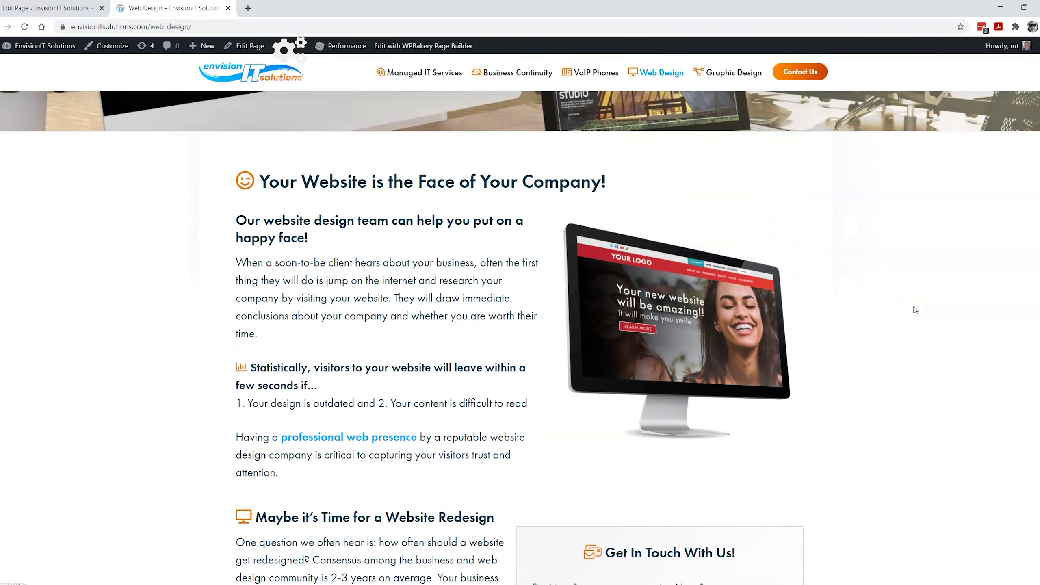
pyautogui.scroll(6, 912, 307)
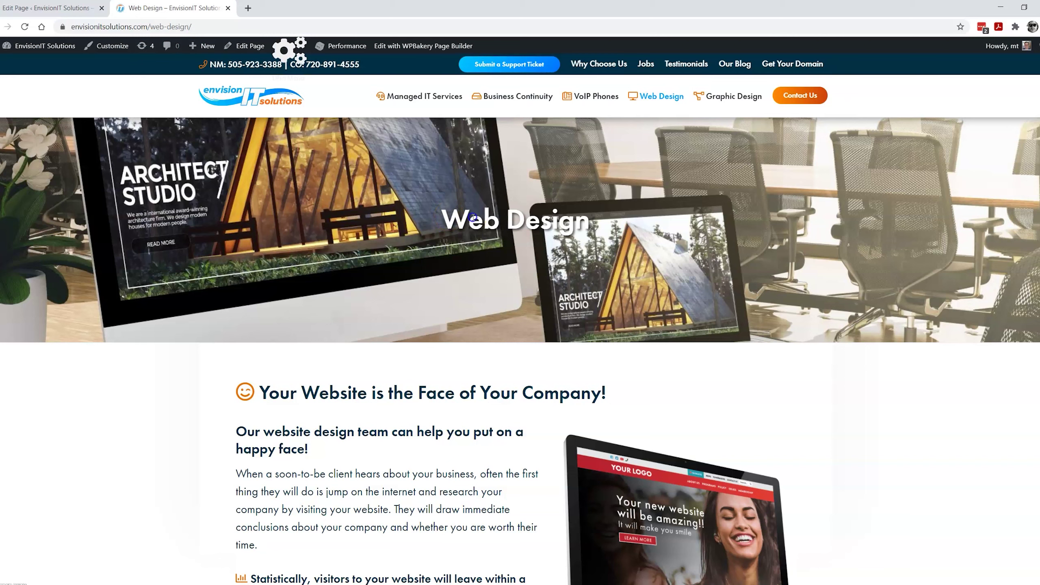
# - Examine the Web Design banner title and the content sections down to "Why a new or refreshed website?"
pyautogui.moveTo(473, 217); pyautogui.dragTo(494, 221)
pyautogui.click(495, 220)
pyautogui.scroll(-8, 808, 322)
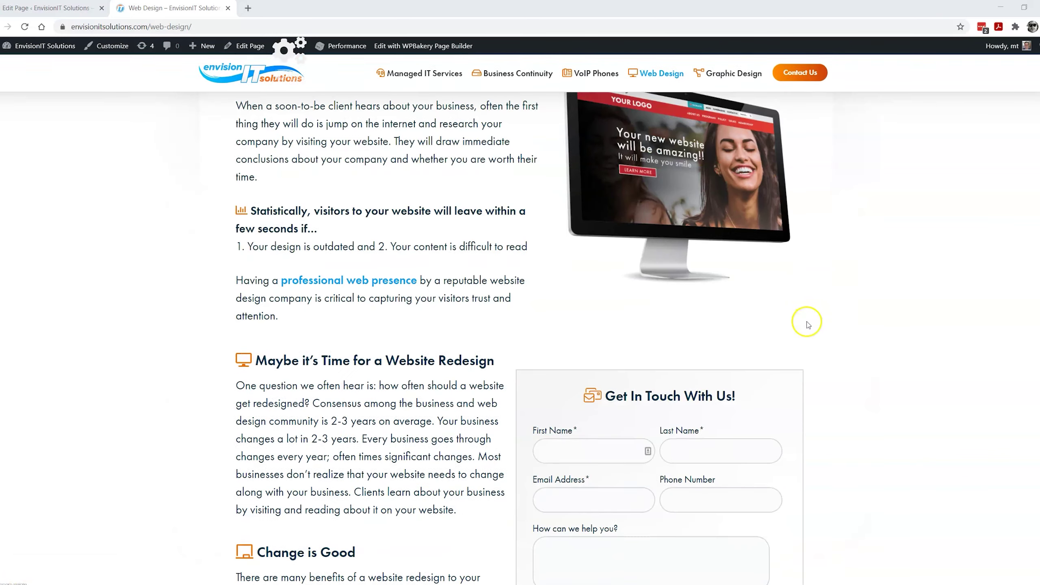
pyautogui.scroll(-5, 811, 324)
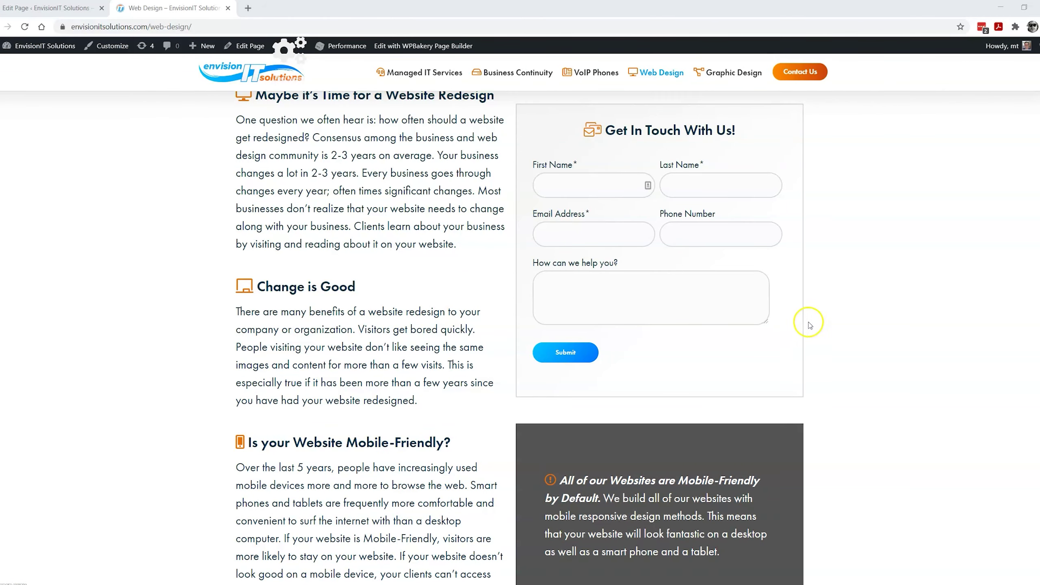
pyautogui.scroll(-2, 809, 324)
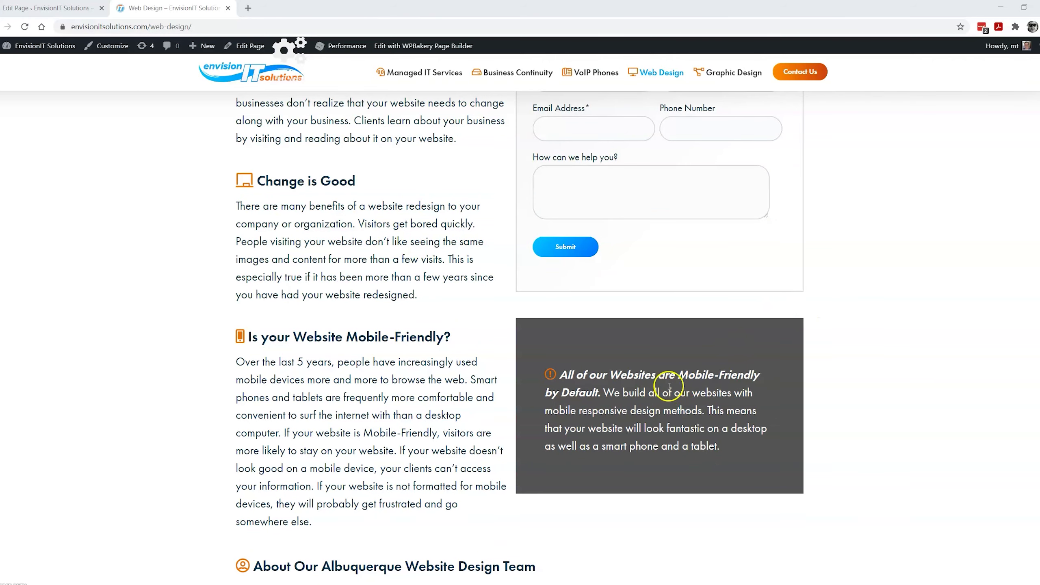
pyautogui.scroll(-13, 740, 373)
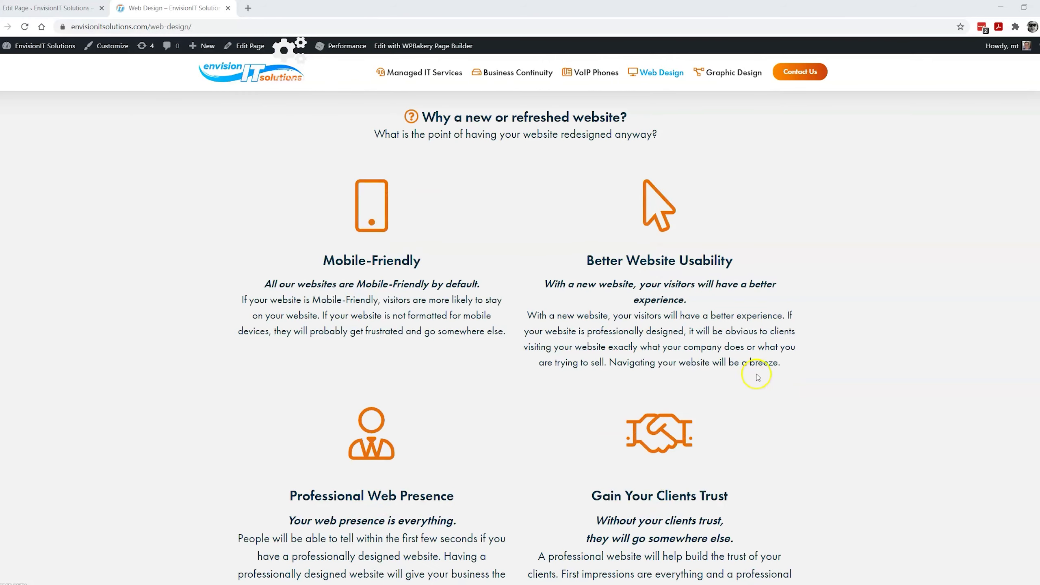
pyautogui.scroll(11, 759, 377)
pyautogui.scroll(15, 762, 373)
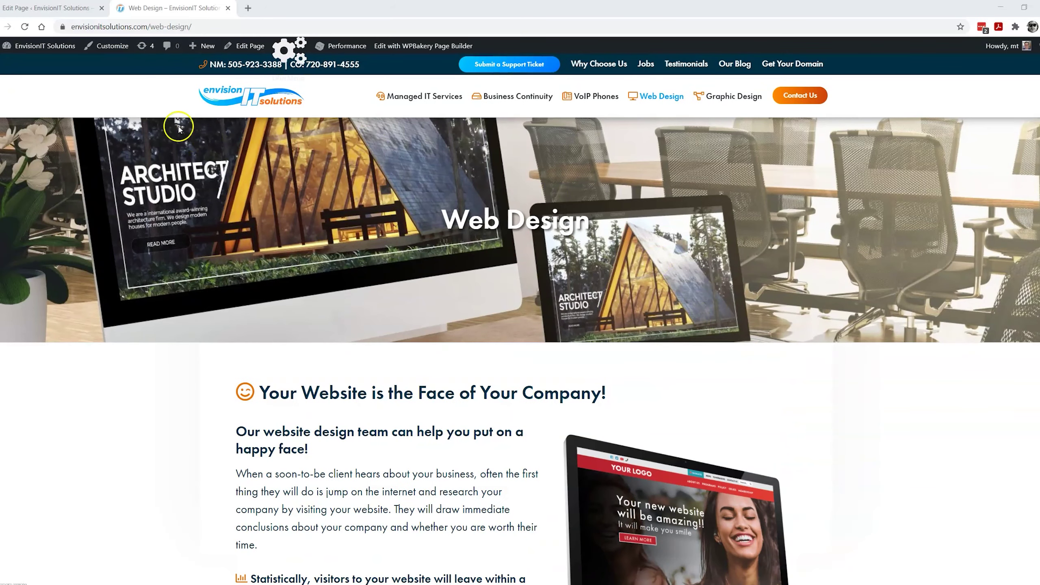
# - Copy the Web Design page's address and load it in the browser tab that holds the Jobs page editor
pyautogui.click(280, 26)
pyautogui.hotkey('ctrl', 'c')
pyautogui.click(49, 7)
pyautogui.click(223, 27)
pyautogui.hotkey('ctrl', 'v')
pyautogui.hotkey('ctrl', 'a')
pyautogui.hotkey('ctrl', 'v')
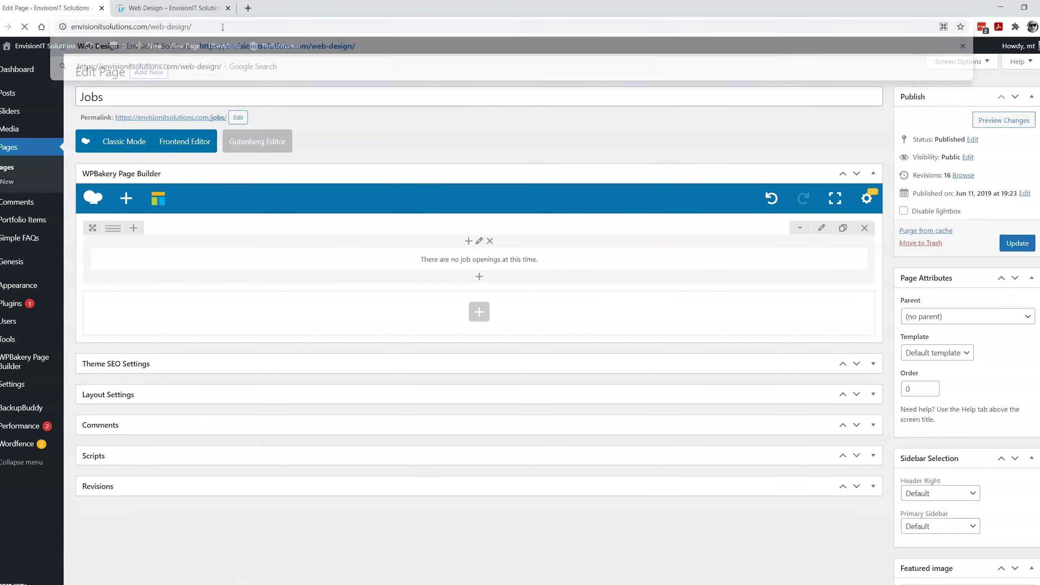
pyautogui.press('Return')
pyautogui.moveTo(312, 49)
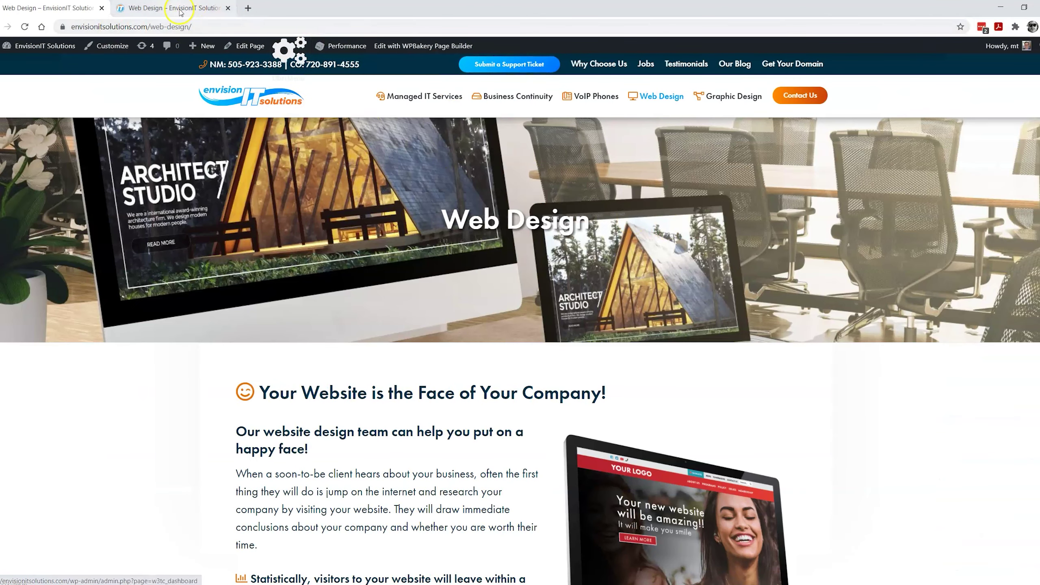
# - Open the Web Design page for editing in the first browser tab, keeping the live page open in the second
pyautogui.click(179, 7)
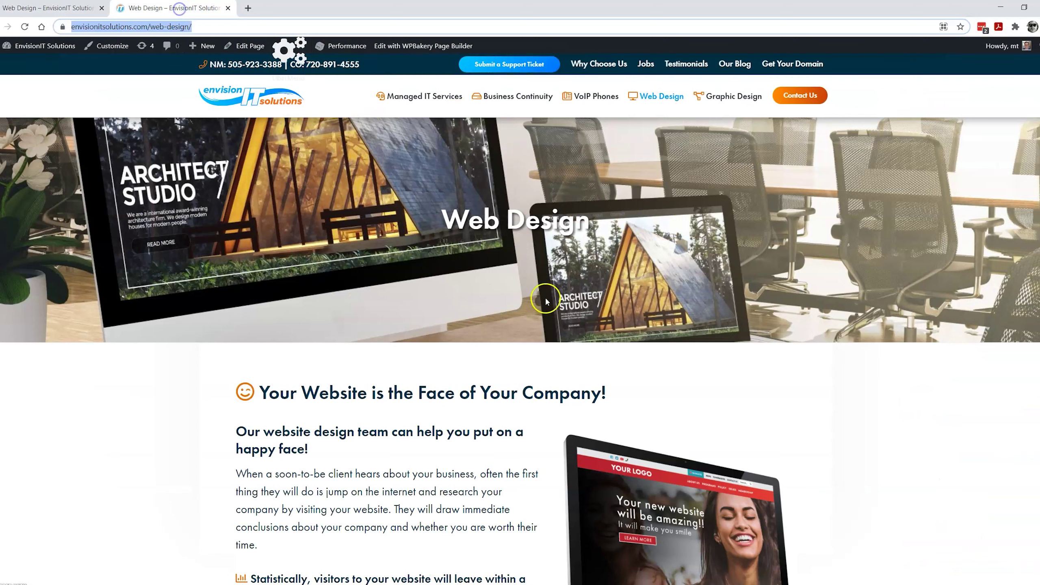
pyautogui.click(66, 7)
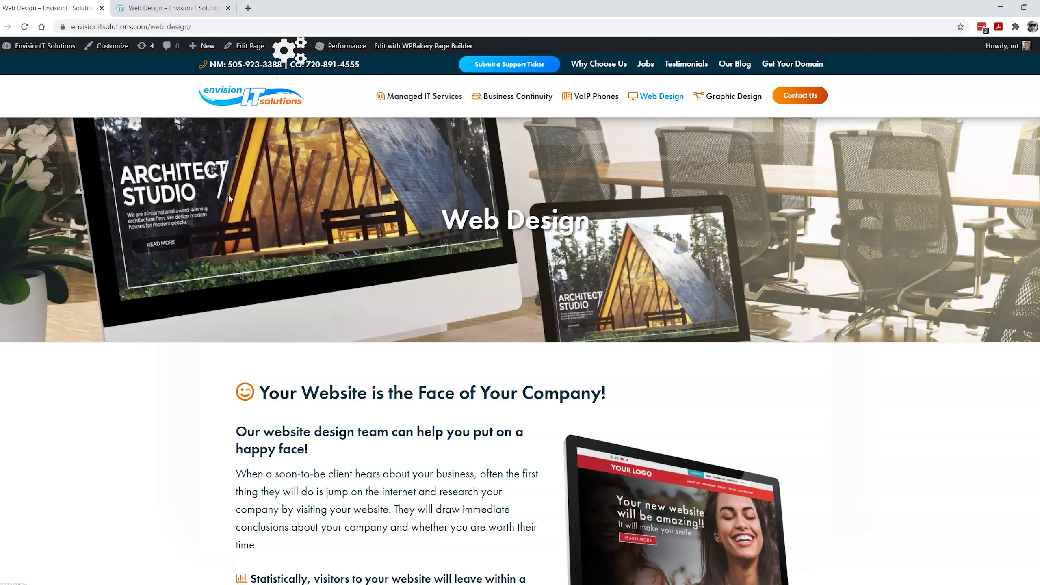
pyautogui.click(394, 263)
pyautogui.click(174, 8)
pyautogui.click(57, 9)
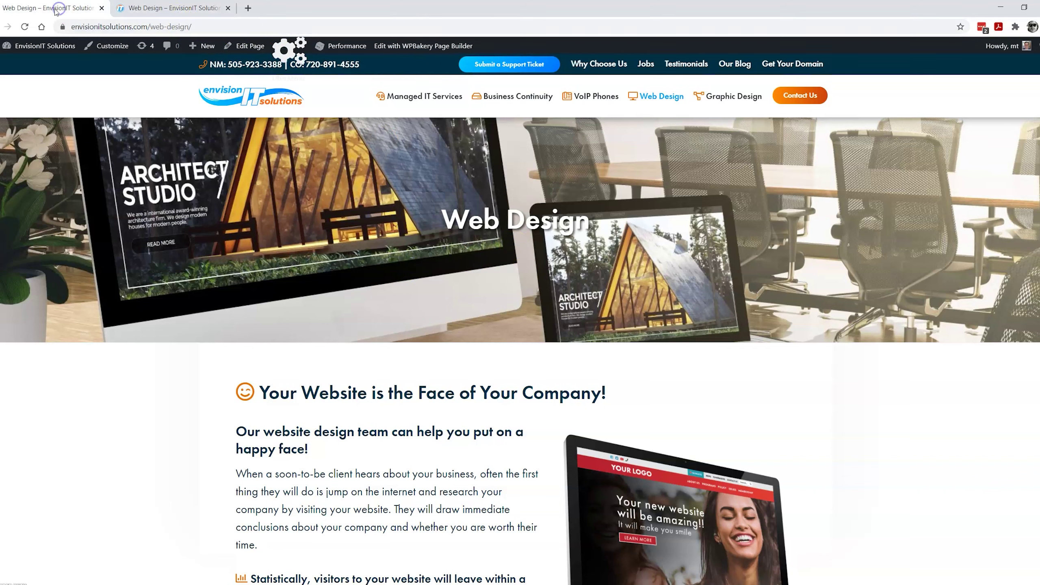
pyautogui.click(245, 45)
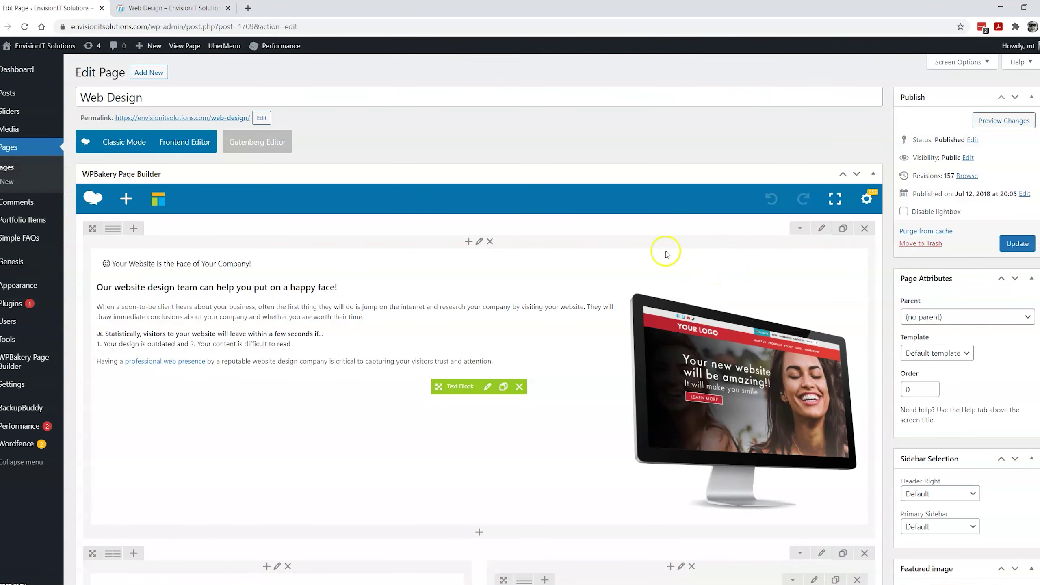
# - Compare the editor's "Your Website is the Face of Your Company!" row with the matching section on the live Web Design page
pyautogui.scroll(-10, 625, 247)
pyautogui.scroll(10, 624, 249)
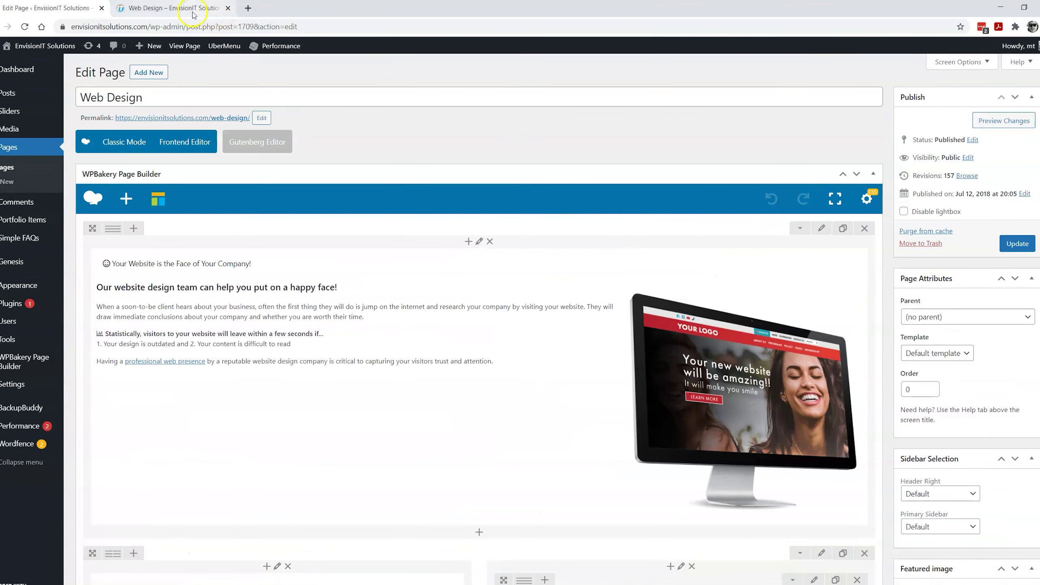
pyautogui.click(205, 7)
pyautogui.scroll(-5, 665, 276)
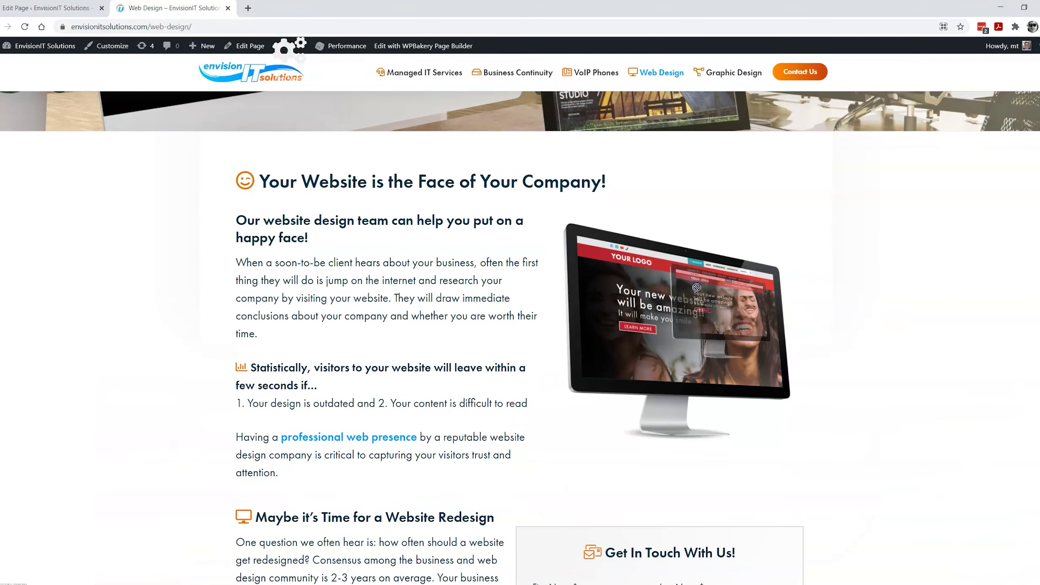
pyautogui.click(81, 10)
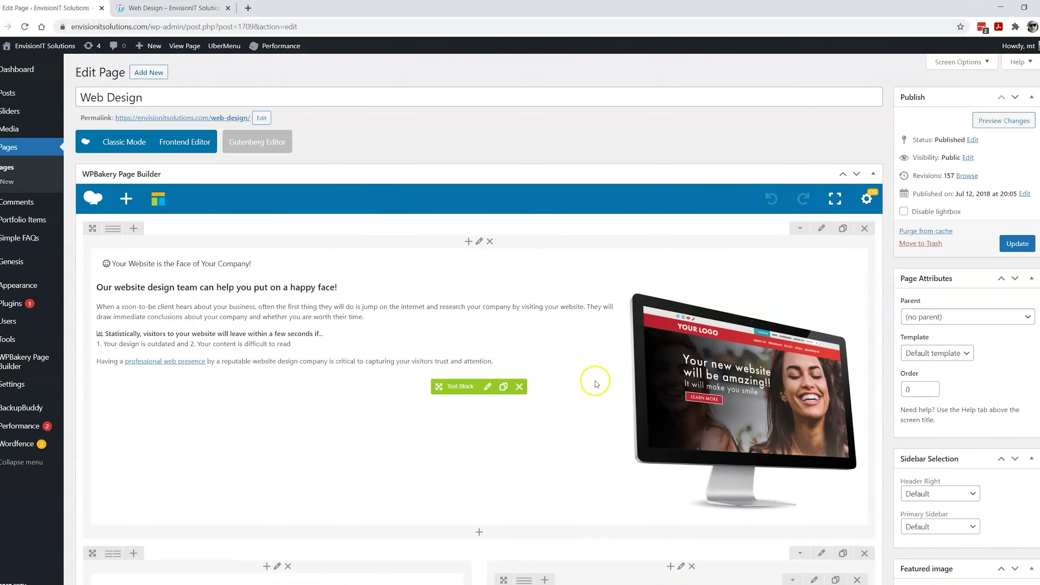
# - Examine all the page builder rows from the opening text block down to the eBook download section
pyautogui.scroll(-1, 518, 303)
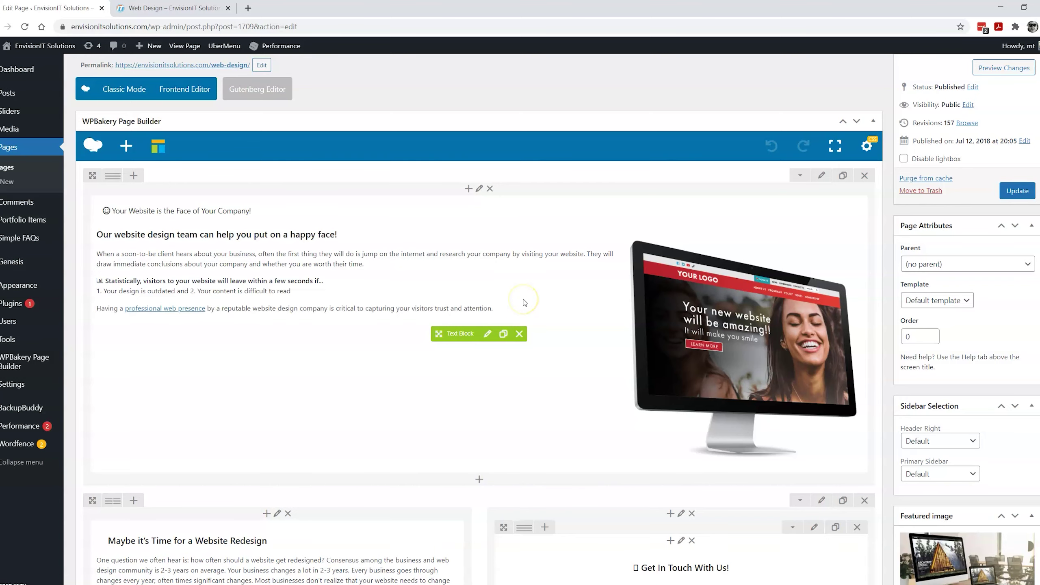
pyautogui.scroll(-13, 524, 302)
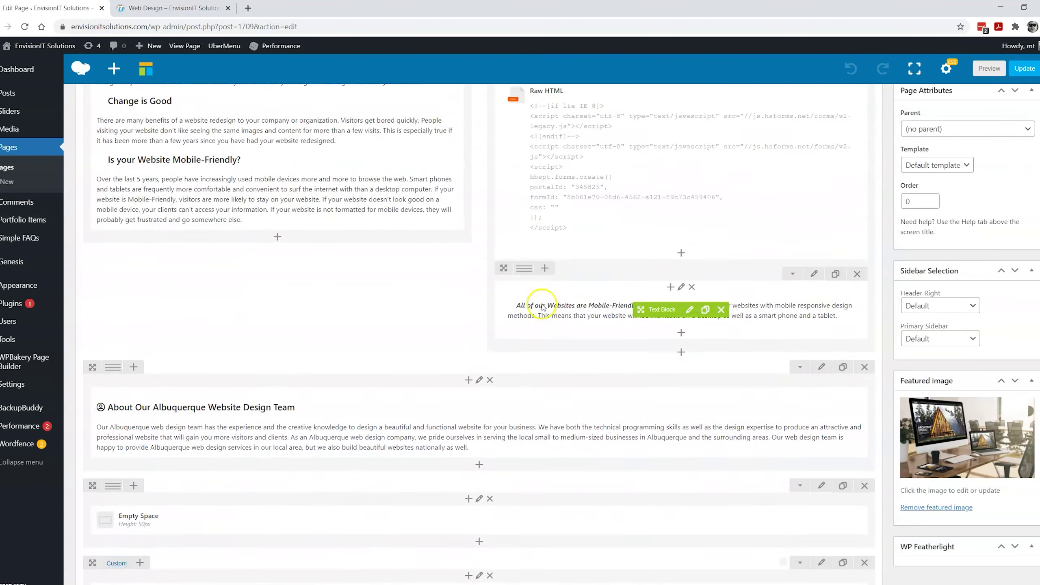
pyautogui.scroll(-7, 543, 307)
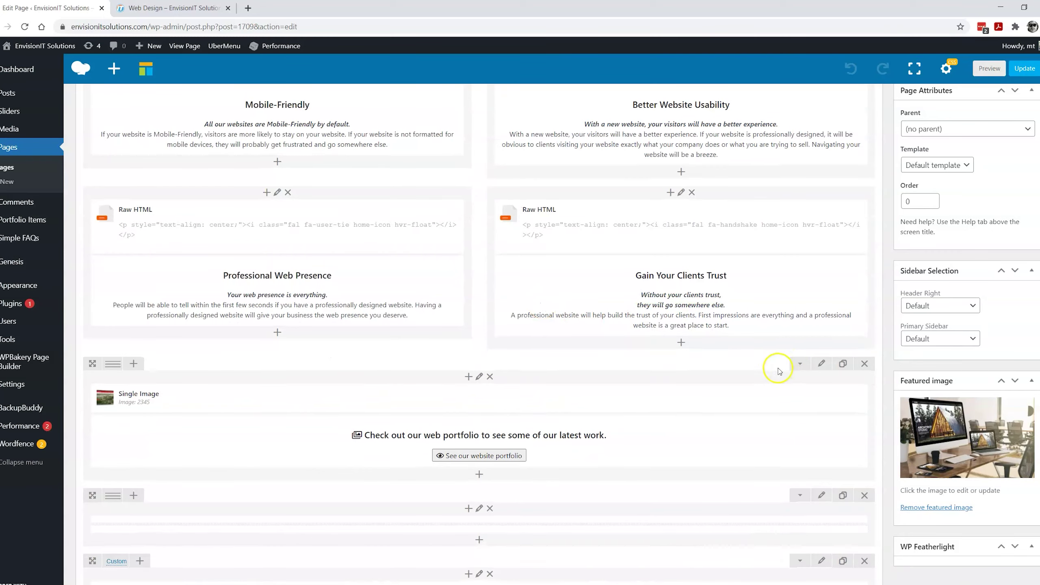
pyautogui.scroll(-5, 789, 360)
pyautogui.scroll(-13, 780, 372)
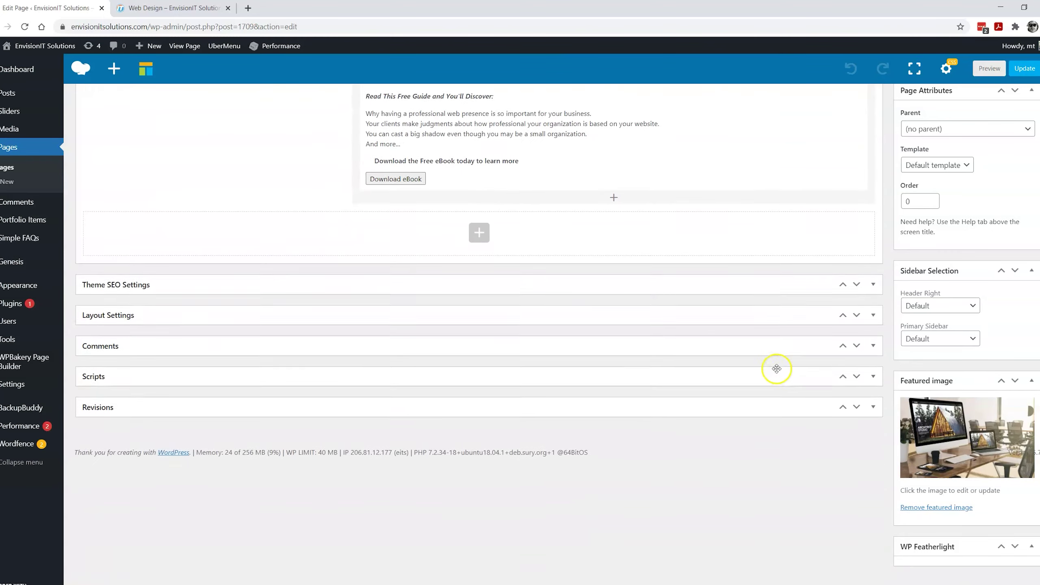
pyautogui.scroll(9, 778, 372)
pyautogui.scroll(15, 779, 371)
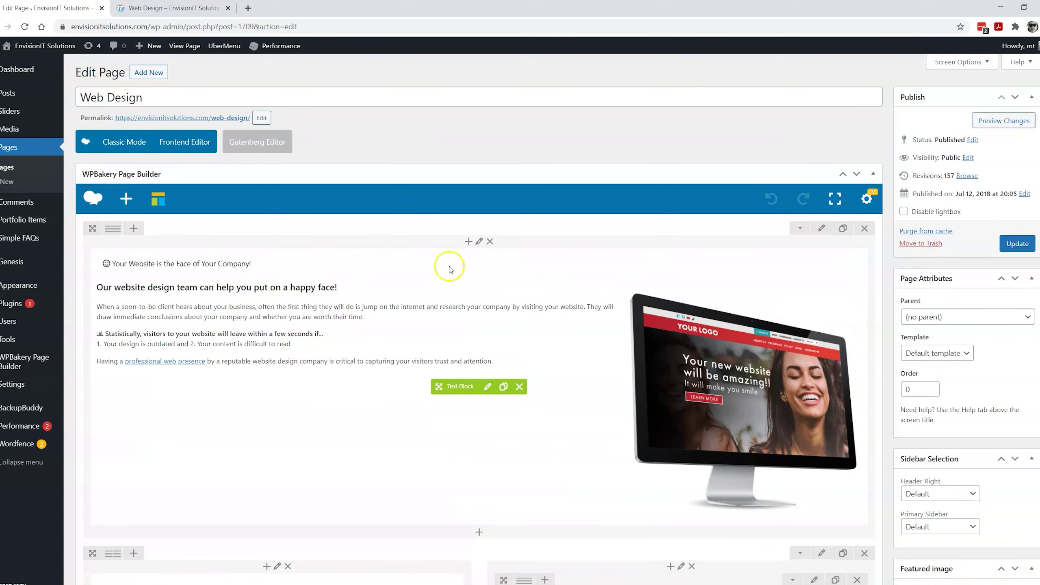
# - Open the first text block's settings, enlarge the editor, examine its text and monitor image, and close it without saving
pyautogui.click(488, 387)
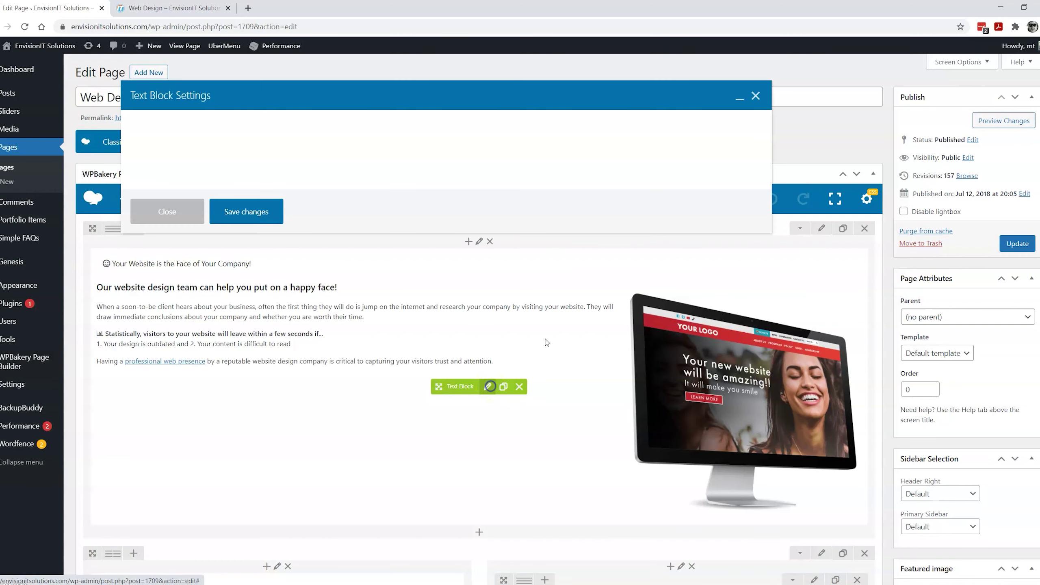
pyautogui.moveTo(768, 493); pyautogui.dragTo(781, 557)
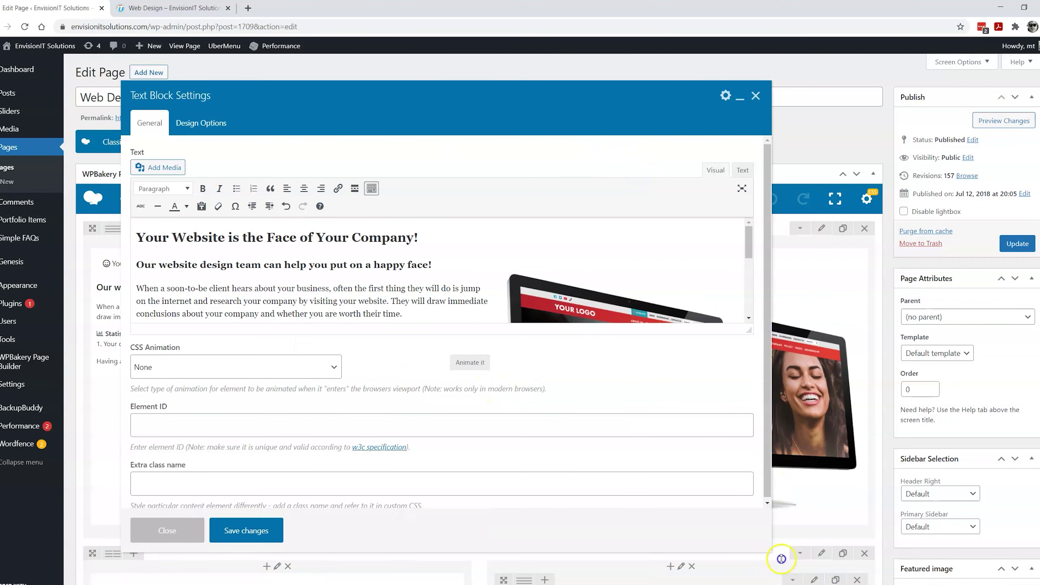
pyautogui.moveTo(759, 332); pyautogui.dragTo(749, 468)
pyautogui.click(573, 305)
pyautogui.click(273, 280)
pyautogui.moveTo(146, 237); pyautogui.dragTo(367, 386)
pyautogui.click(340, 301)
pyautogui.click(542, 290)
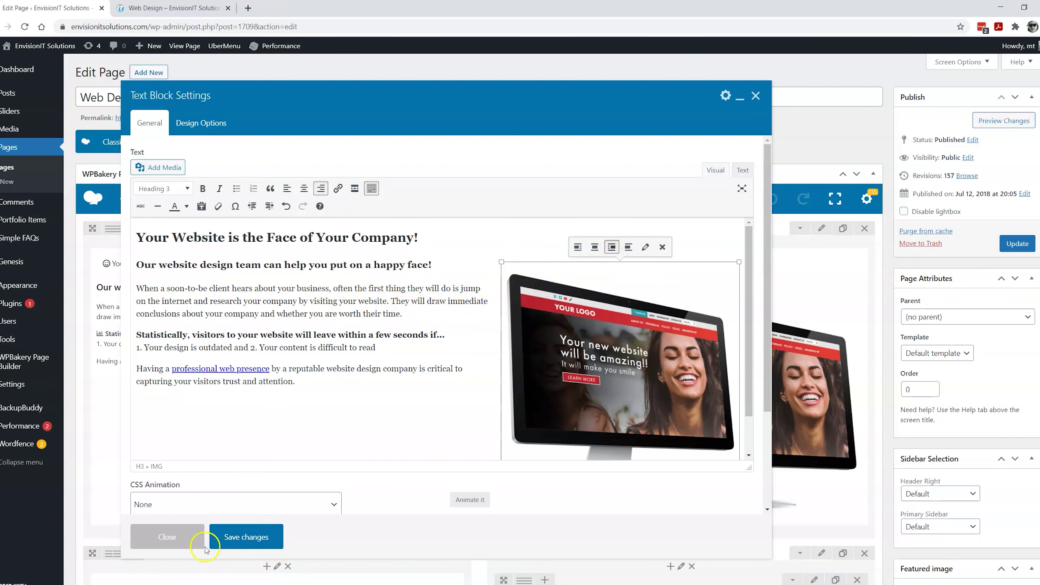
pyautogui.click(193, 544)
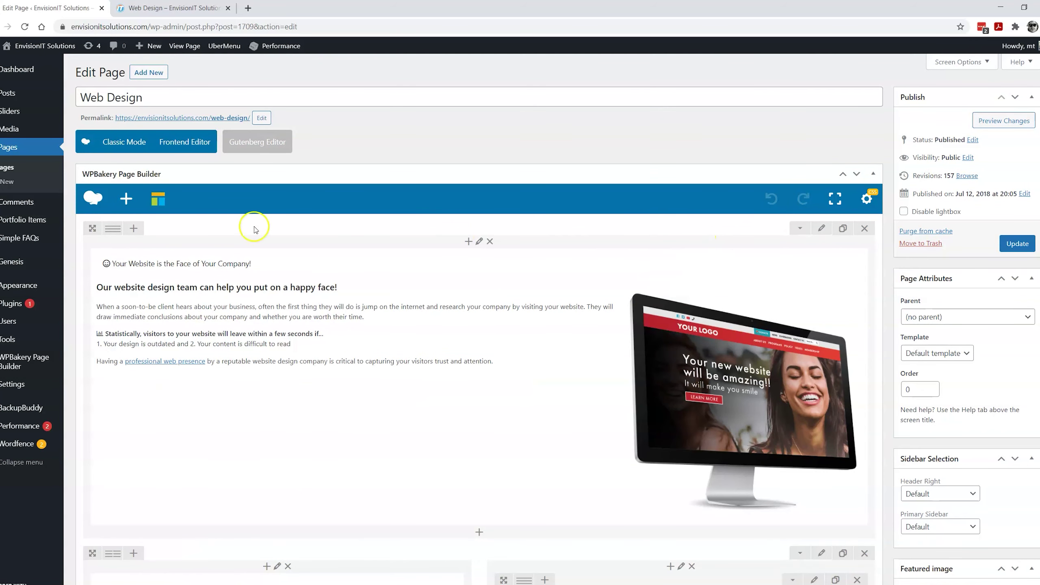
# - Collapse and expand the page's first row twice
pyautogui.click(799, 230)
pyautogui.click(799, 231)
pyautogui.click(799, 230)
pyautogui.click(799, 231)
# - Compare the two-column row below the opening section with its text and form layout on the live page
pyautogui.scroll(-5, 566, 195)
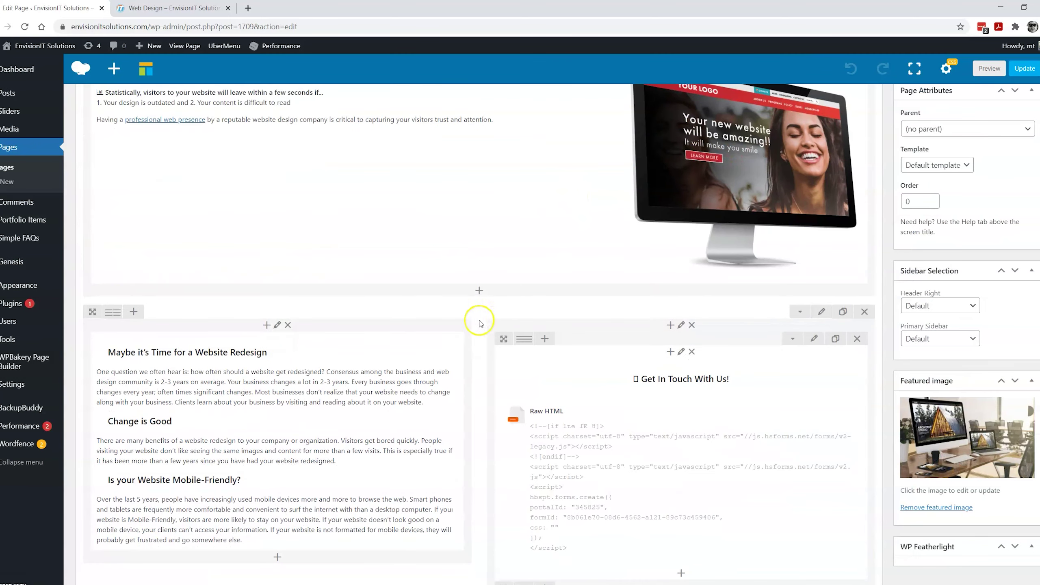
pyautogui.click(174, 8)
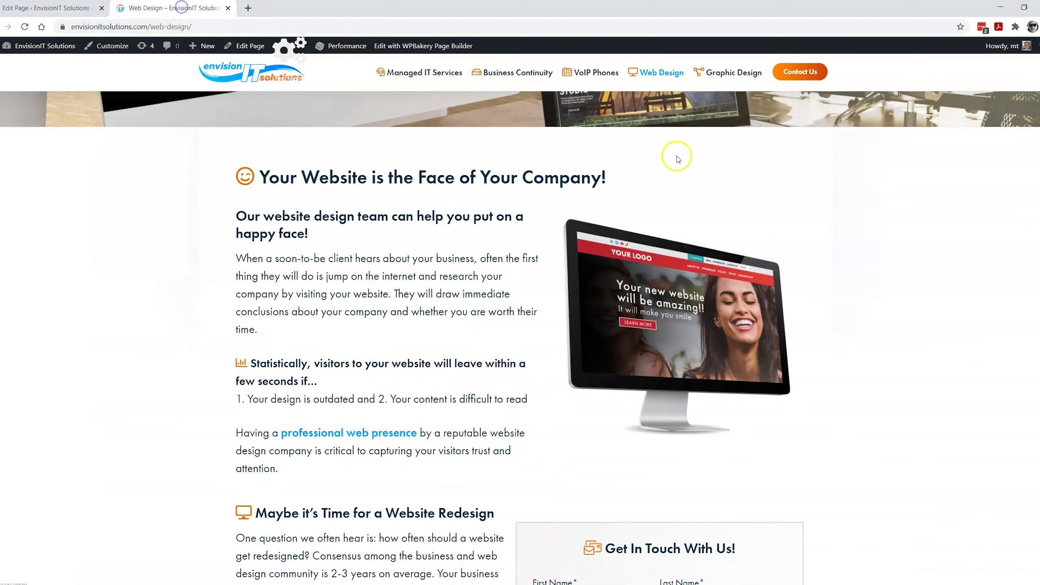
pyautogui.scroll(-8, 599, 174)
pyautogui.scroll(2, 267, 242)
pyautogui.moveTo(252, 253); pyautogui.dragTo(873, 356)
pyautogui.click(46, 7)
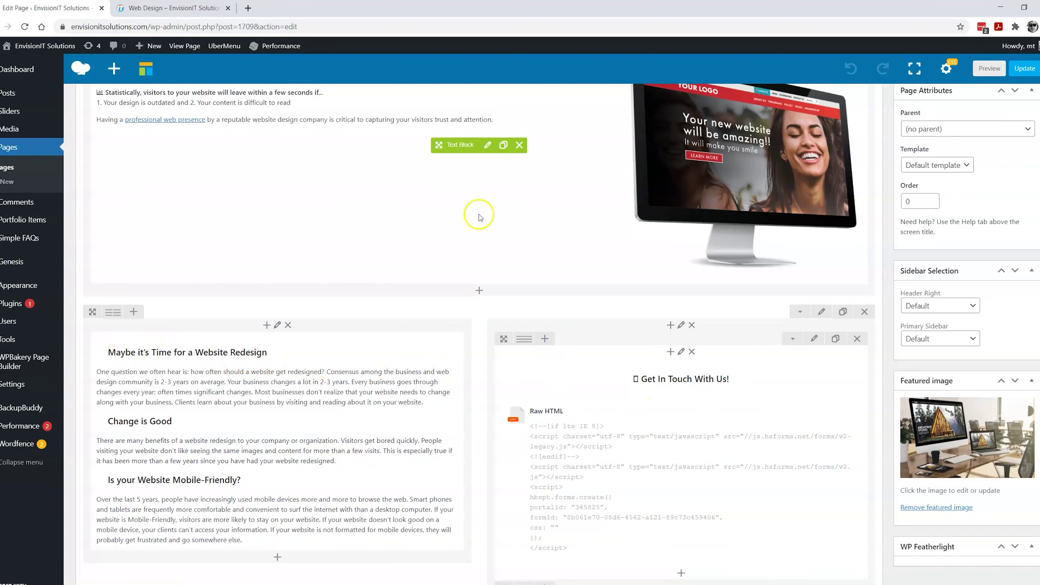
# - Compare the live "Get In Touch With Us!" form with the Raw HTML block that holds it in the page builder
pyautogui.click(152, 7)
pyautogui.scroll(-1, 864, 305)
pyautogui.click(765, 249)
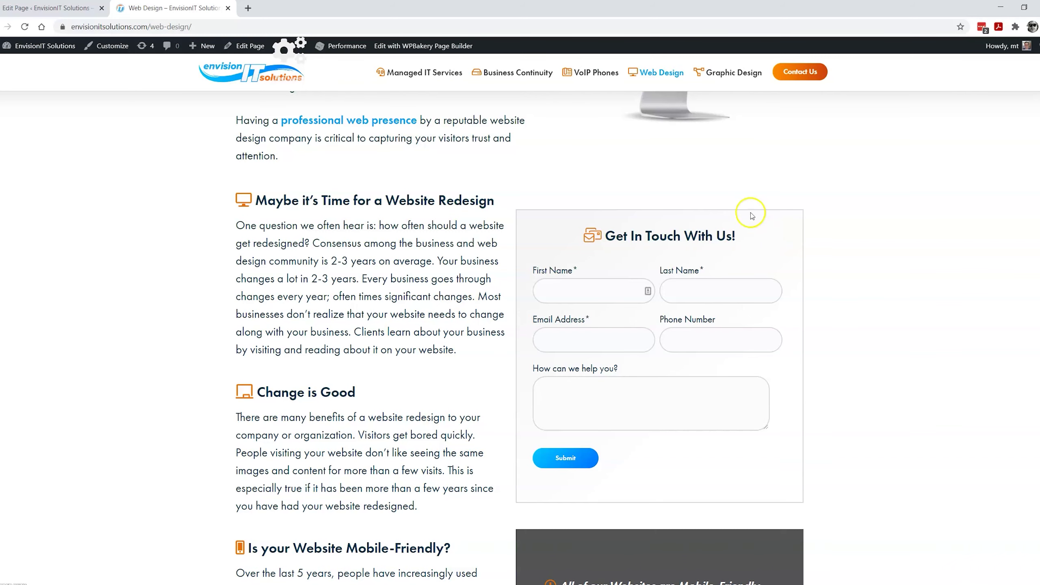
pyautogui.click(56, 7)
pyautogui.scroll(-3, 621, 232)
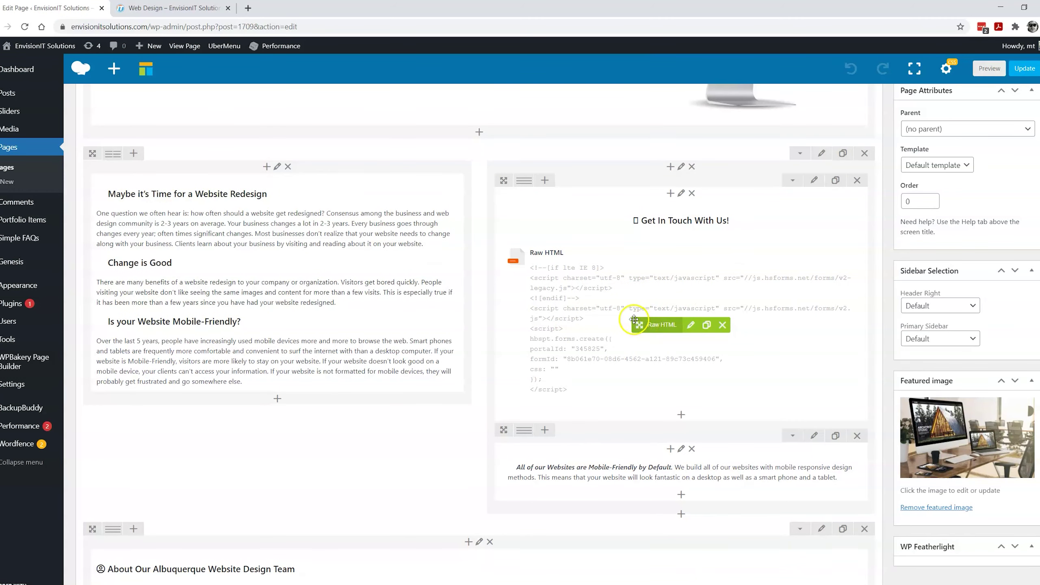
pyautogui.scroll(3, 618, 310)
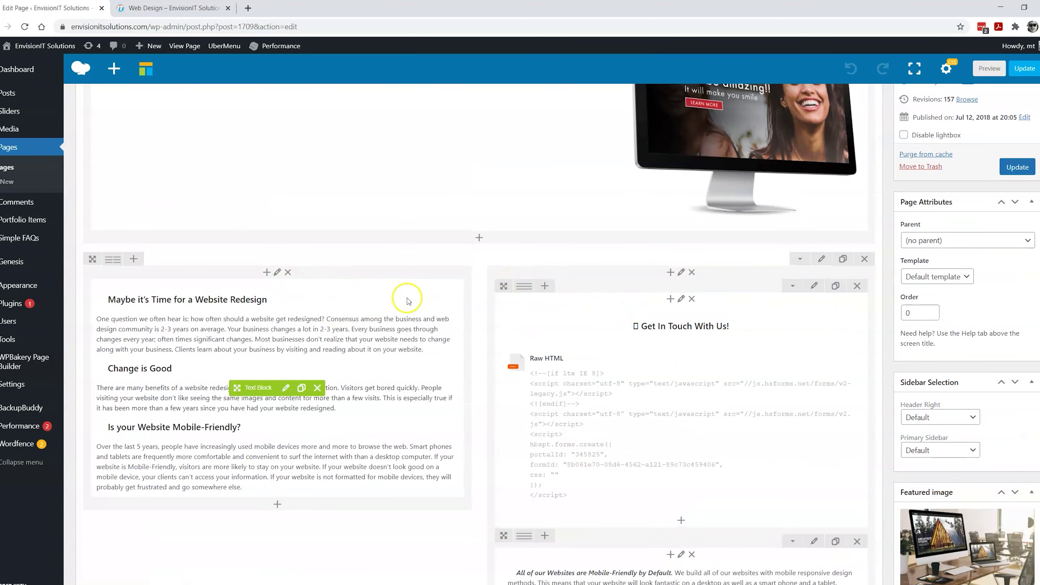
# - Review the General and Design Options settings of the "Maybe it's Time for a Website Redesign" text block, and close it without saving
pyautogui.click(285, 388)
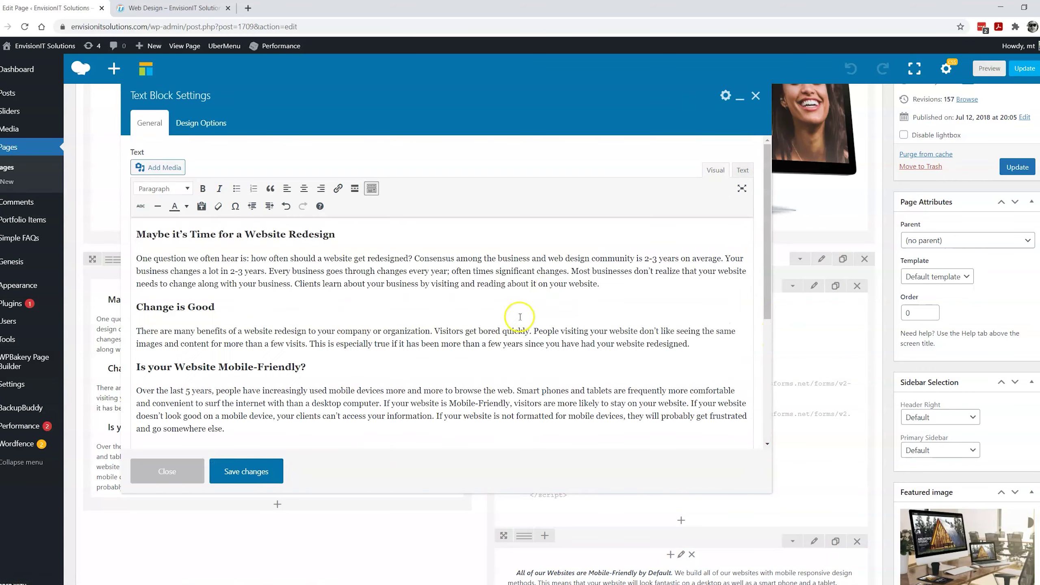
pyautogui.moveTo(137, 234); pyautogui.dragTo(405, 336)
pyautogui.scroll(-5, 275, 413)
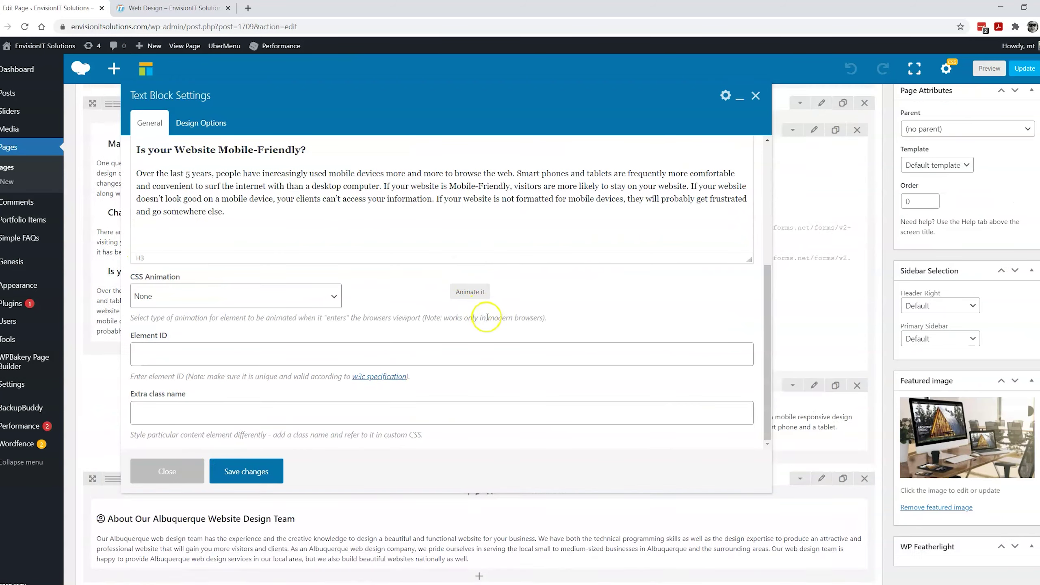
pyautogui.click(165, 417)
pyautogui.click(176, 361)
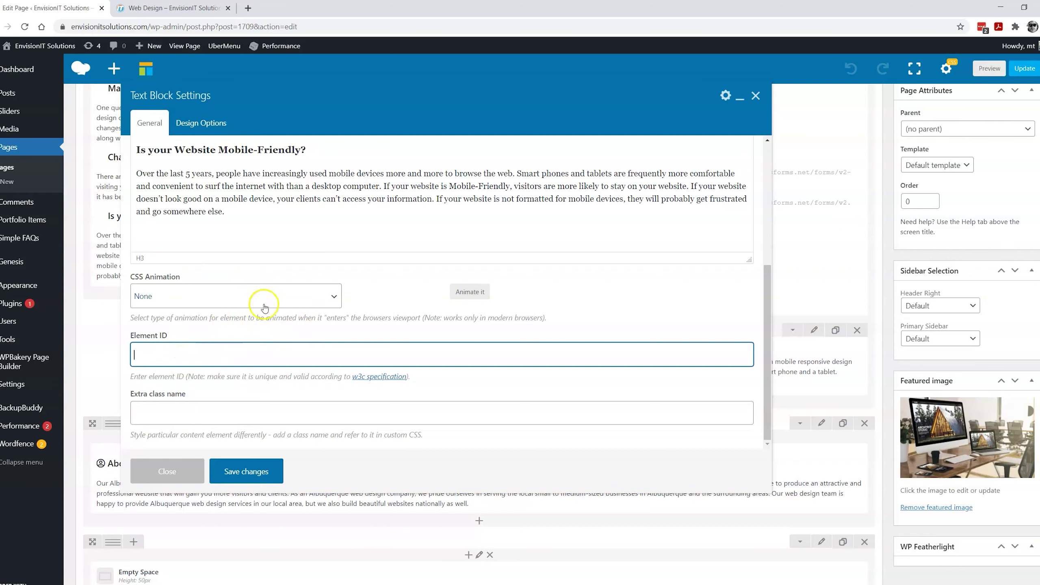
pyautogui.scroll(3, 327, 246)
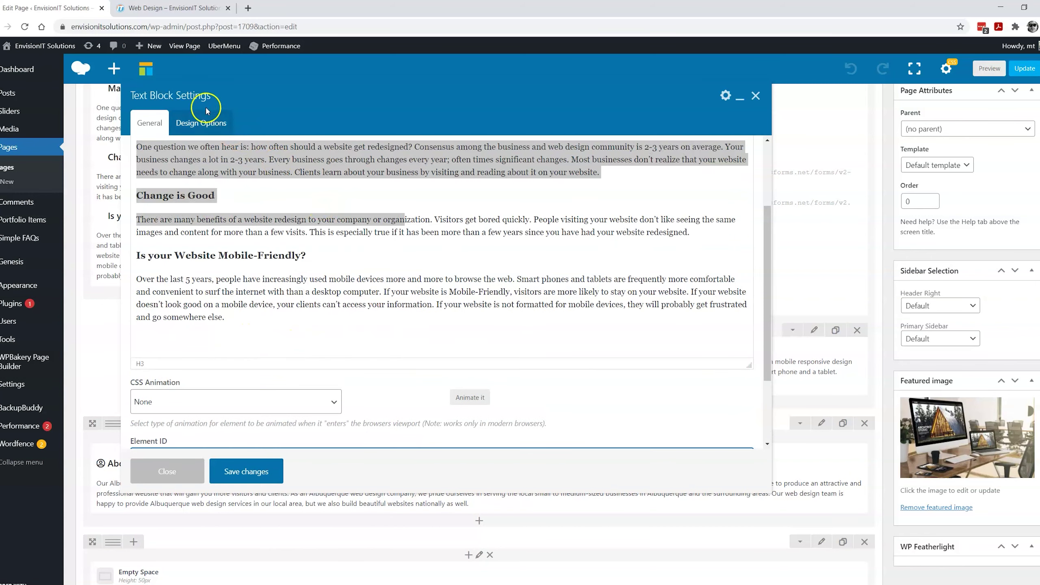
pyautogui.click(231, 136)
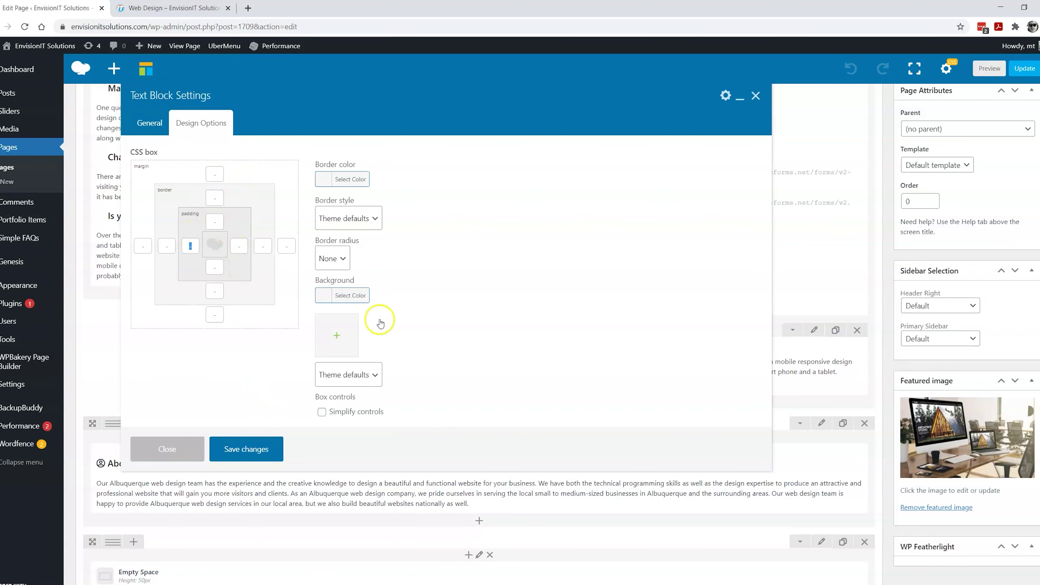
pyautogui.click(141, 123)
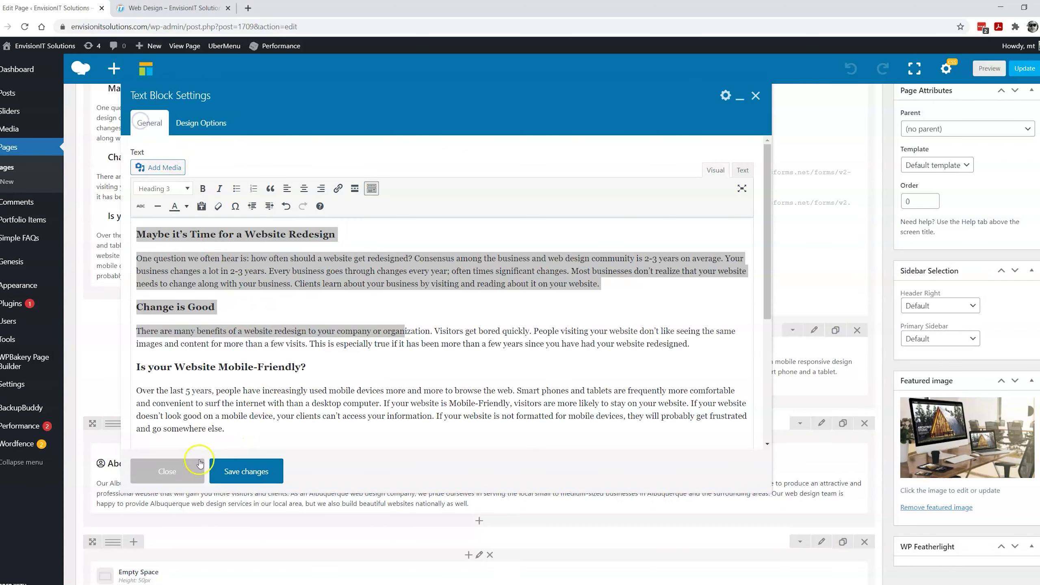
pyautogui.click(200, 463)
# - Move the contact form column to the left of the redesign text column in their row, and update the page
pyautogui.scroll(5, 545, 262)
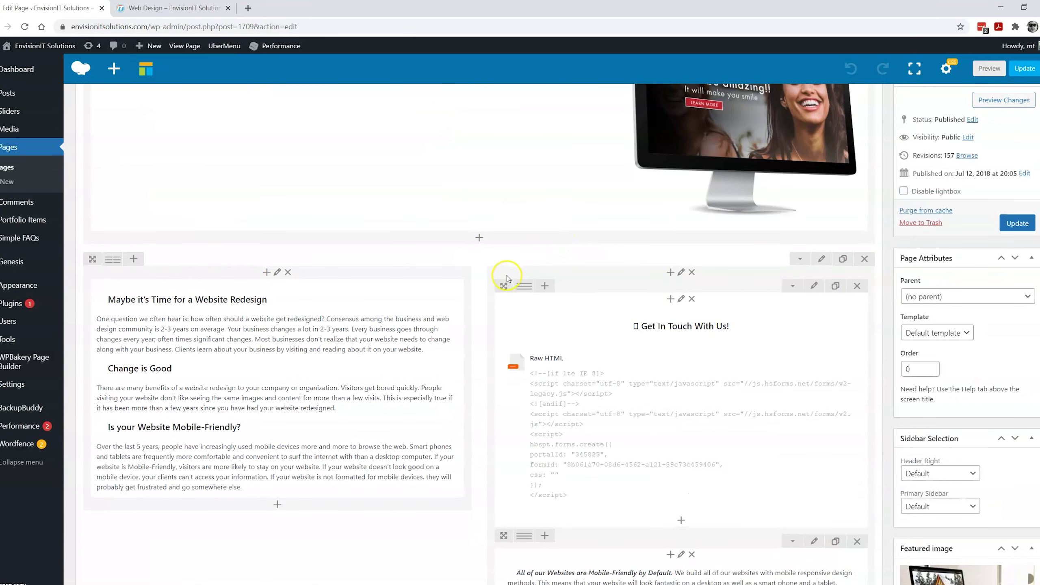
pyautogui.moveTo(494, 271); pyautogui.dragTo(213, 284)
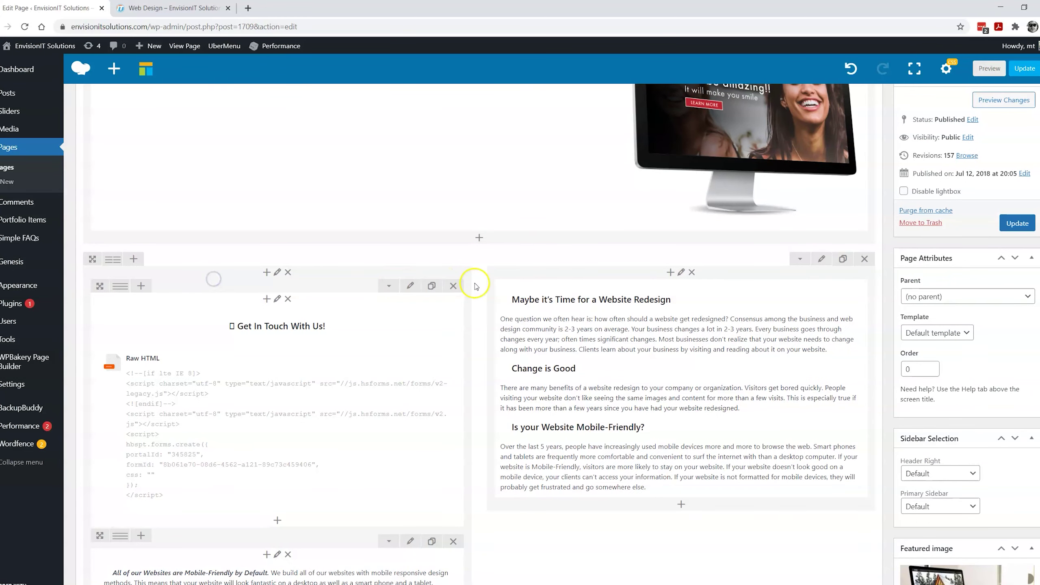
pyautogui.scroll(-2, 571, 282)
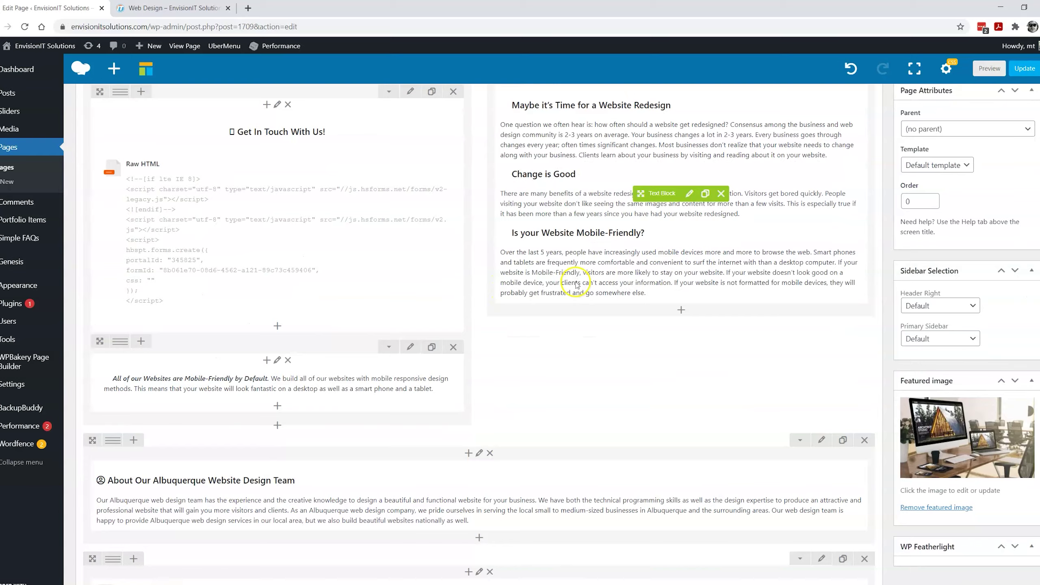
pyautogui.scroll(1, 572, 282)
pyautogui.click(1024, 68)
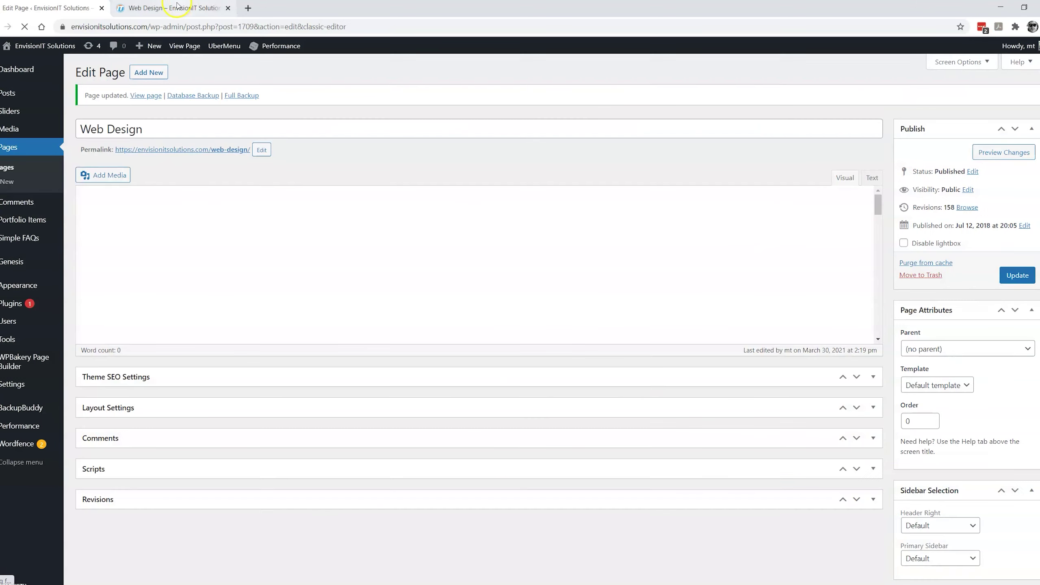
# - Reload the live Web Design page and check the order of the form and text columns
pyautogui.click(176, 8)
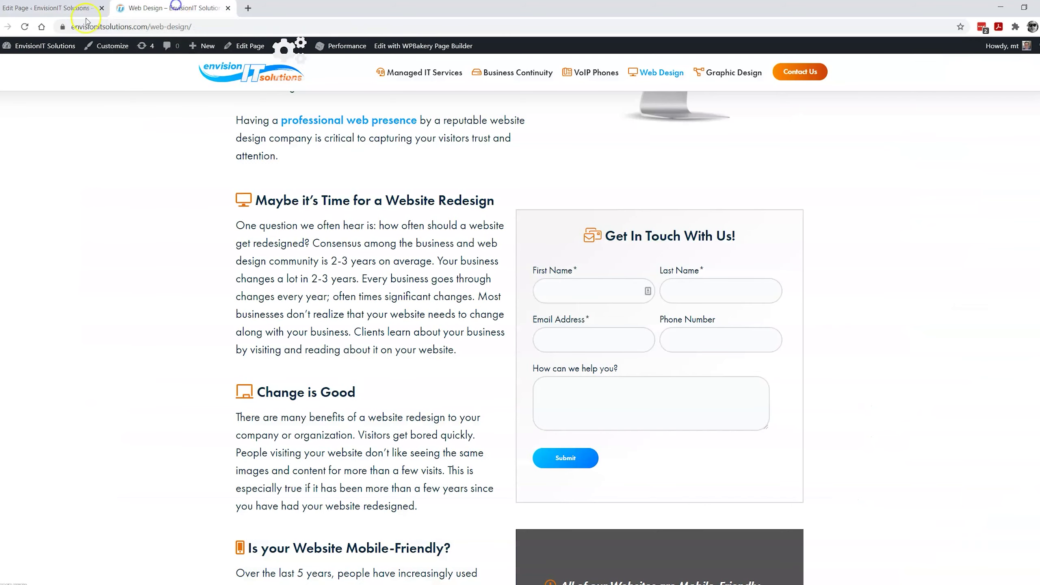
pyautogui.click(28, 27)
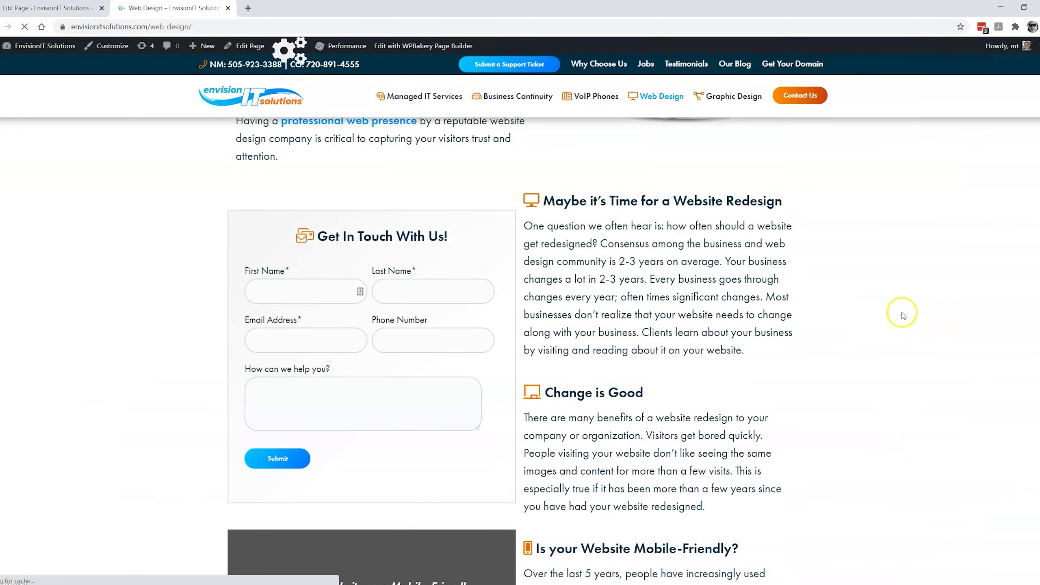
pyautogui.scroll(4, 902, 315)
pyautogui.scroll(-4, 902, 316)
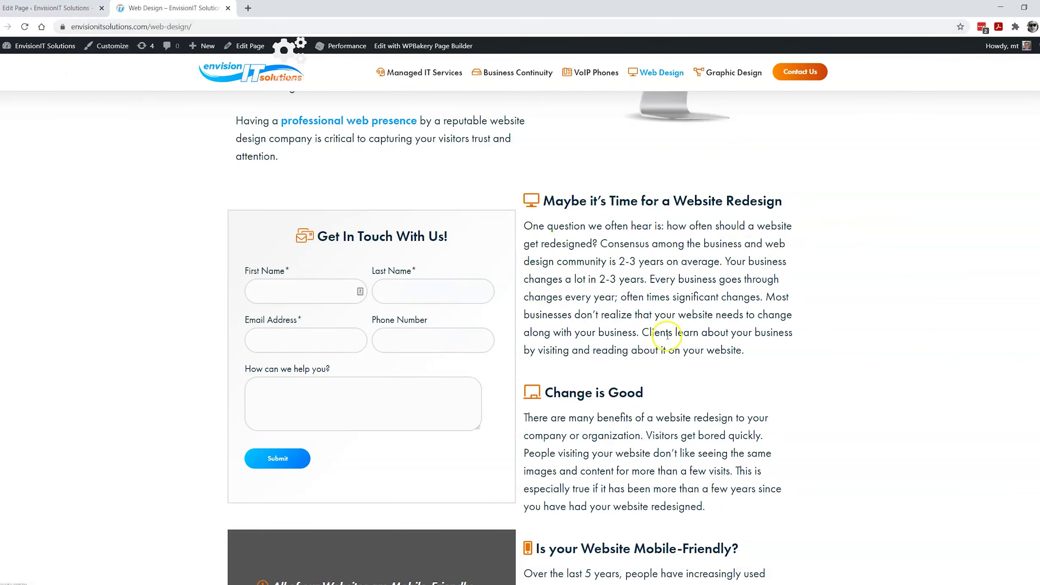
# - Move the redesign text column back to the left of the contact form column in the page editor
pyautogui.click(82, 8)
pyautogui.scroll(-8, 281, 332)
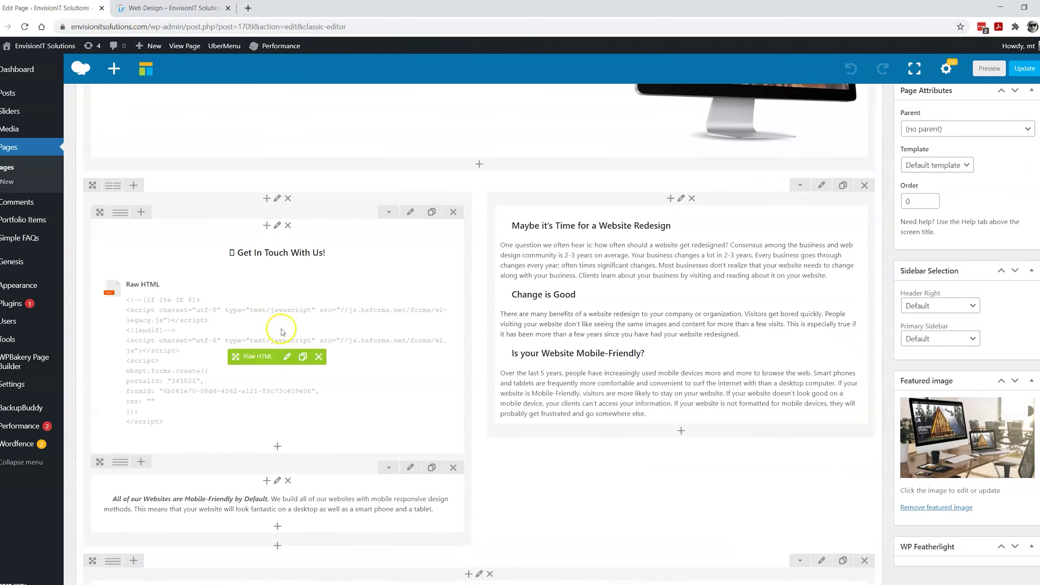
pyautogui.moveTo(228, 215); pyautogui.dragTo(163, 207)
pyautogui.moveTo(552, 203); pyautogui.dragTo(236, 206)
pyautogui.scroll(-4, 727, 228)
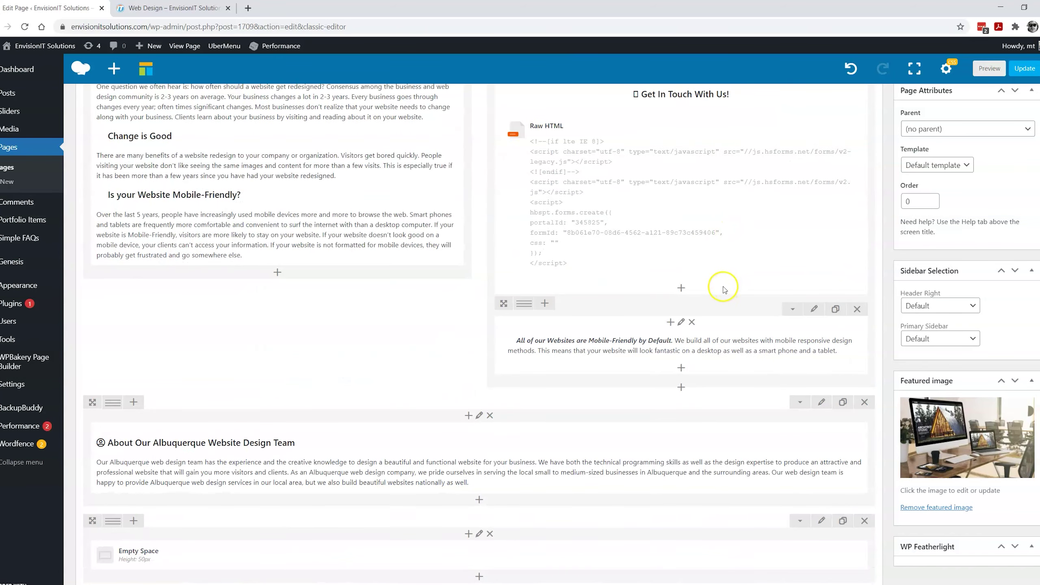
pyautogui.scroll(3, 710, 333)
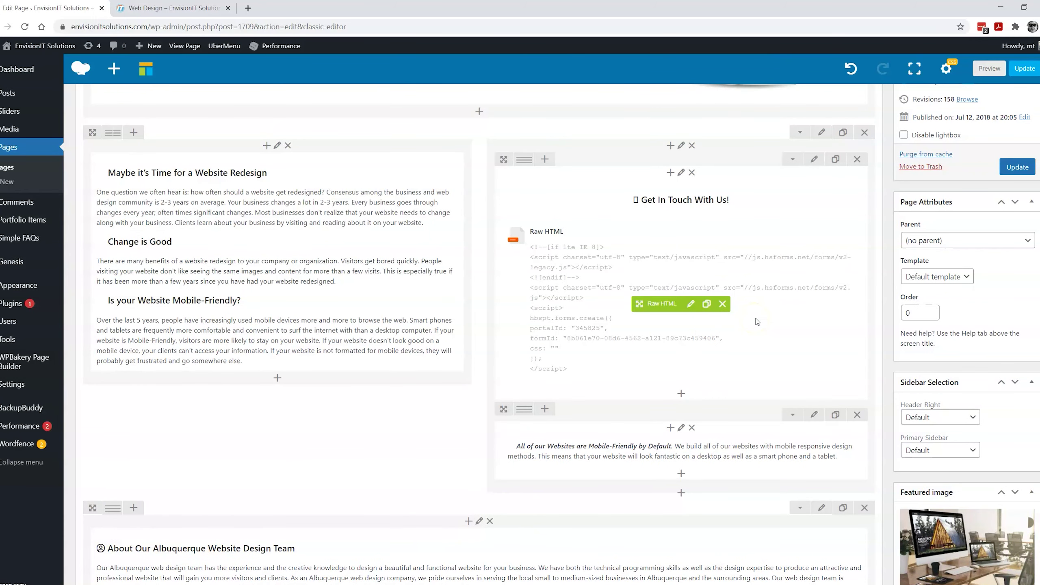
pyautogui.scroll(-1, 757, 322)
pyautogui.scroll(1, 757, 321)
# - Check the contact form and redesign text layout on the live Web Design page again
pyautogui.click(118, 5)
pyautogui.scroll(-5, 894, 330)
pyautogui.scroll(5, 864, 304)
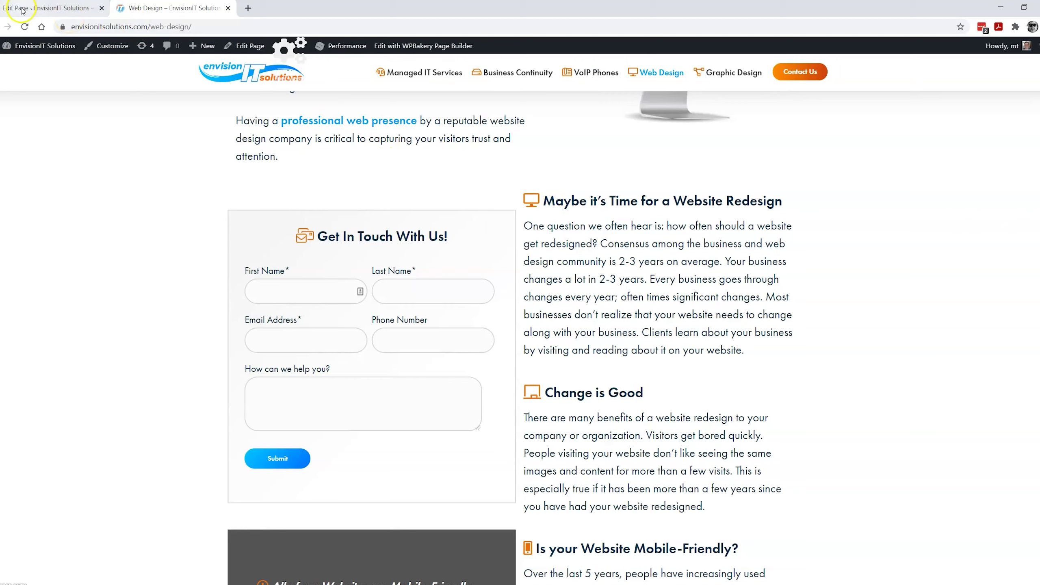
# - Update the Web Design page with the restored column order and reload the live page to check it
pyautogui.click(59, 8)
pyautogui.click(1018, 167)
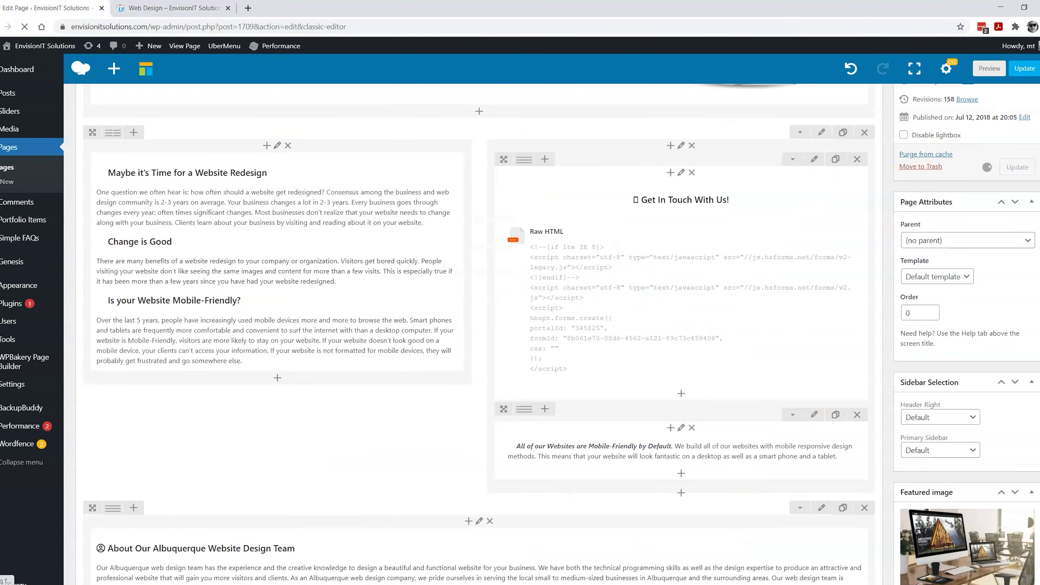
pyautogui.click(160, 9)
pyautogui.press('F5')
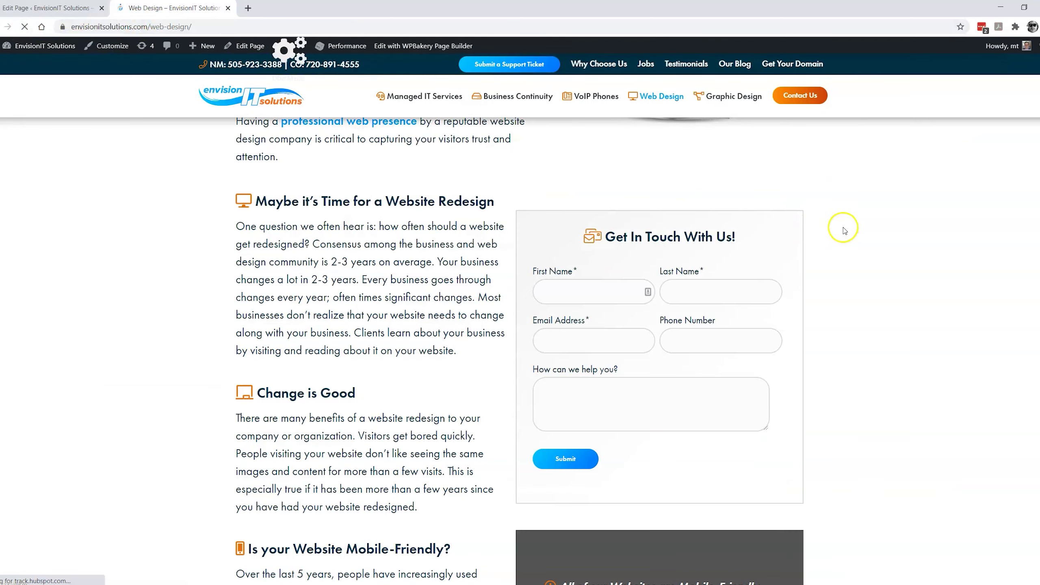
# - Examine the dark mobile-friendly callout box below the contact form on the live page
pyautogui.scroll(-5, 845, 231)
pyautogui.moveTo(549, 258); pyautogui.dragTo(901, 334)
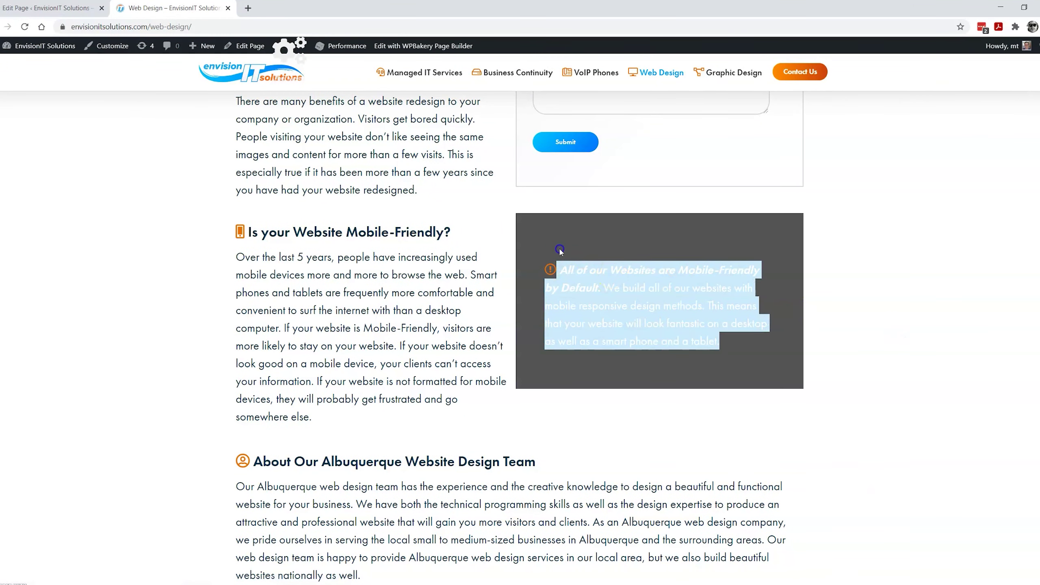
pyautogui.click(538, 235)
# - Open the settings of the callout's inner row in the page editor and review its design options
pyautogui.click(94, 9)
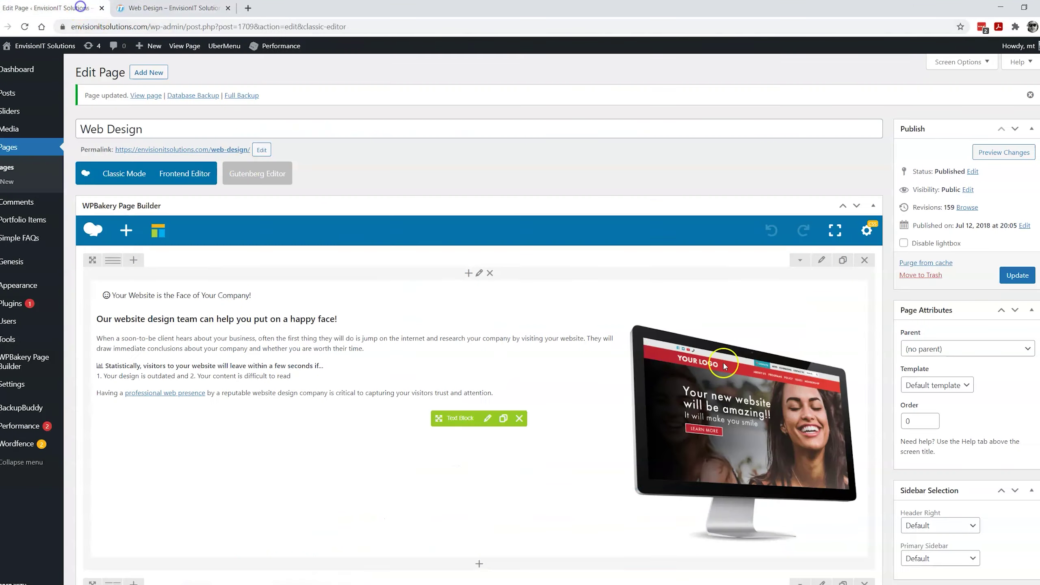
pyautogui.scroll(-10, 734, 347)
pyautogui.moveTo(689, 457)
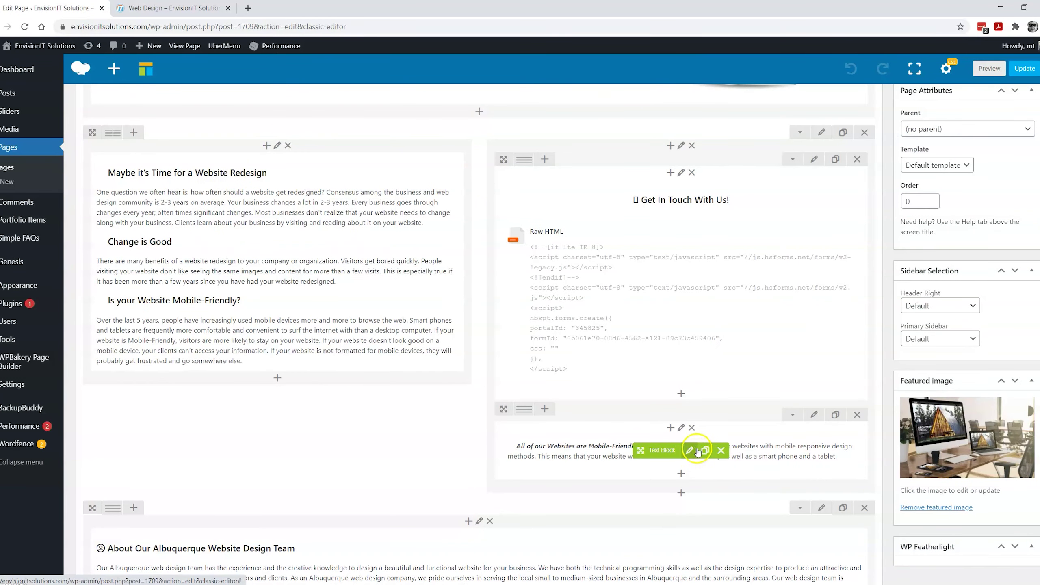
pyautogui.click(814, 414)
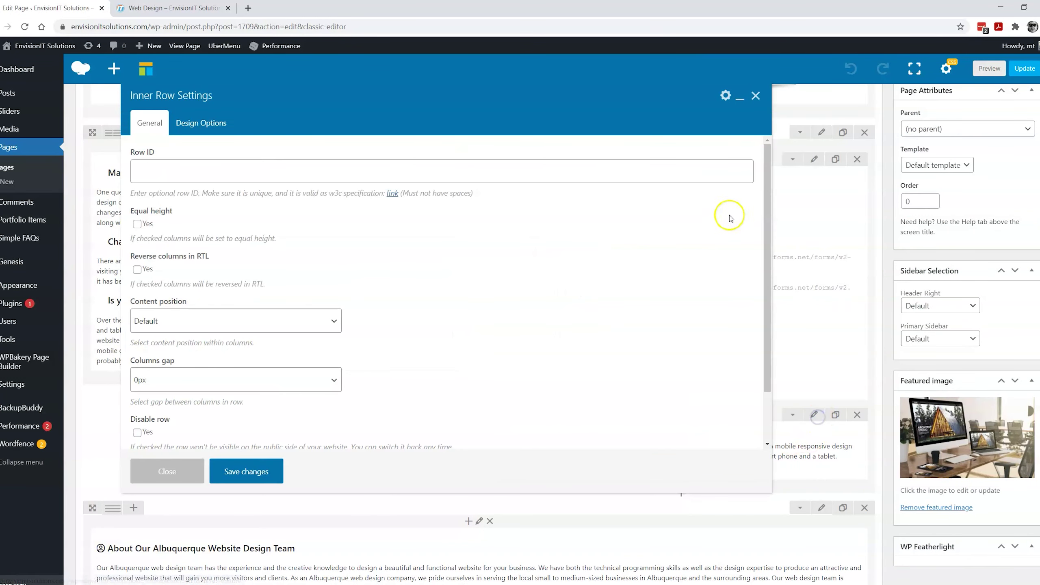
pyautogui.click(190, 125)
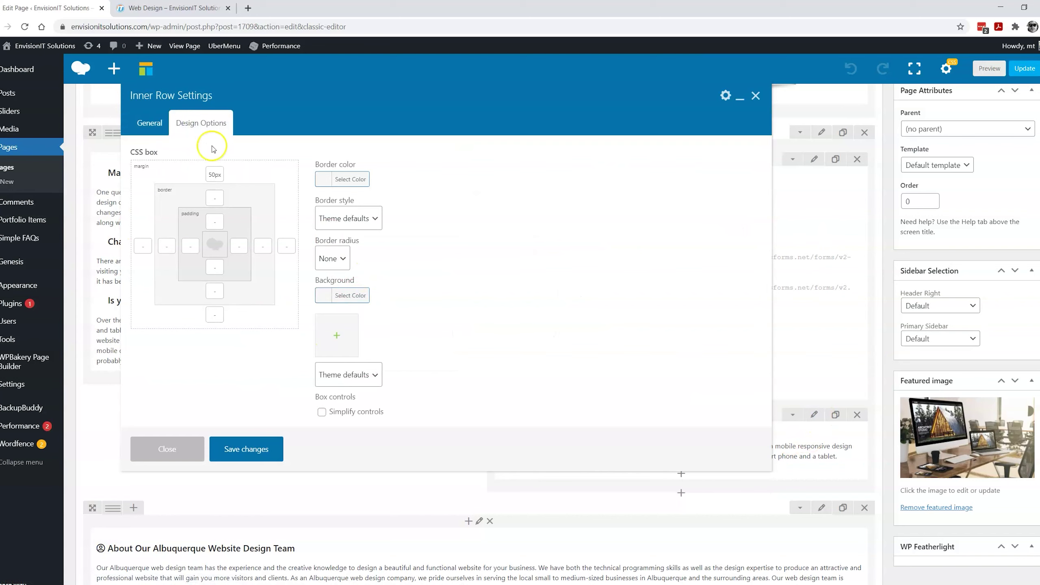
pyautogui.click(149, 125)
pyautogui.click(196, 125)
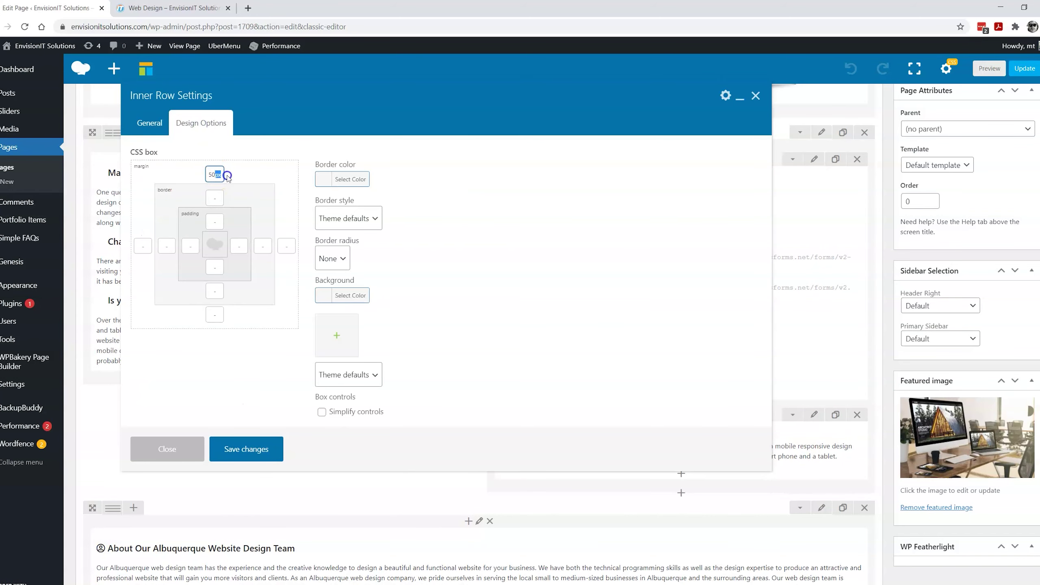
# - Check the extra class name in the callout inner row's general settings, and close the settings without saving
pyautogui.click(149, 121)
pyautogui.scroll(-2, 315, 283)
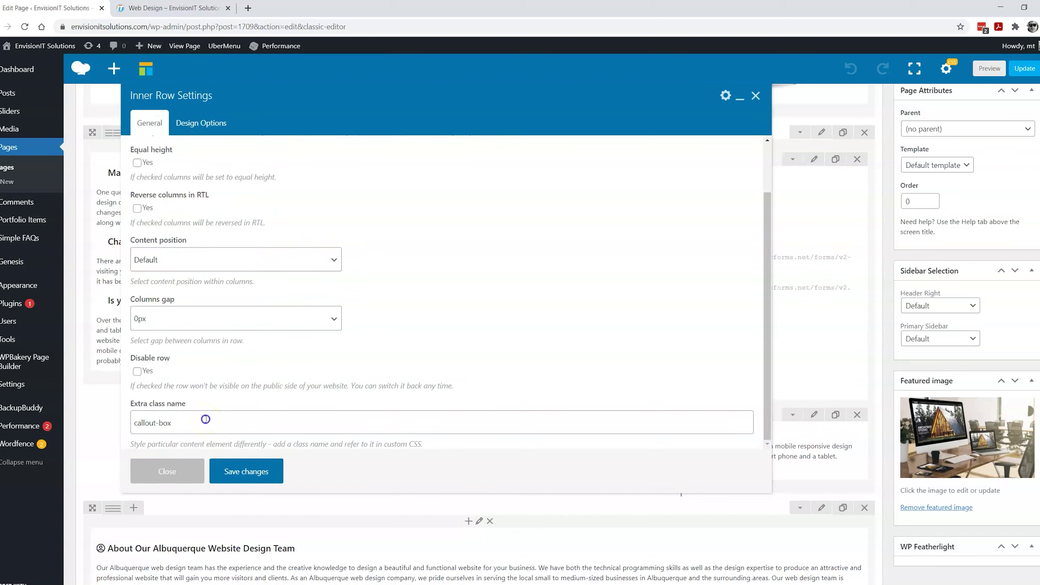
pyautogui.moveTo(206, 420); pyautogui.dragTo(120, 422)
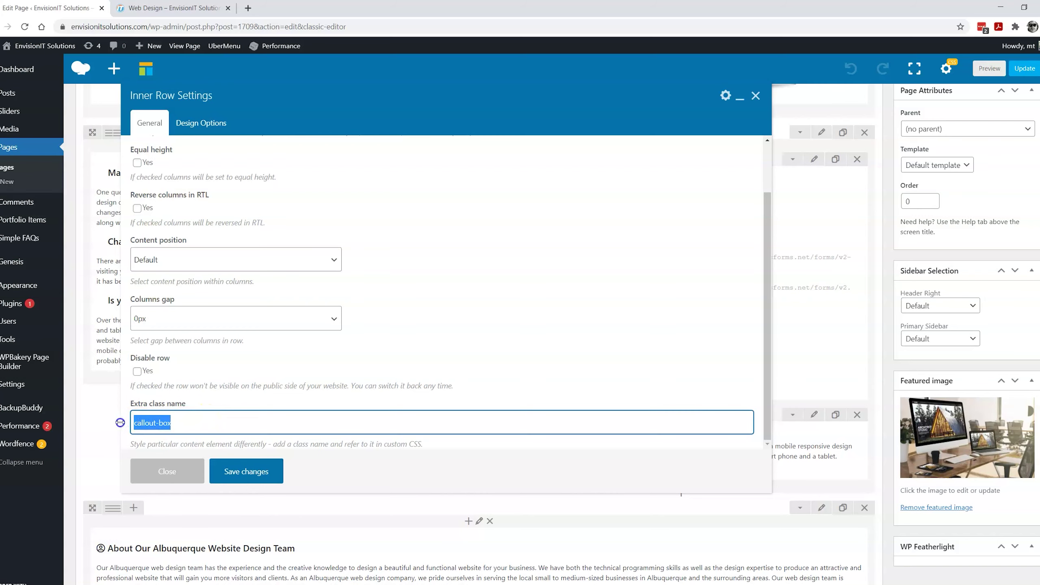
pyautogui.click(172, 469)
# - Examine how the callout box's text, warning icon and dark background are styled on the live page
pyautogui.hotkey('ctrl', 'Tab')
pyautogui.moveTo(583, 245); pyautogui.dragTo(795, 362)
pyautogui.click(780, 315)
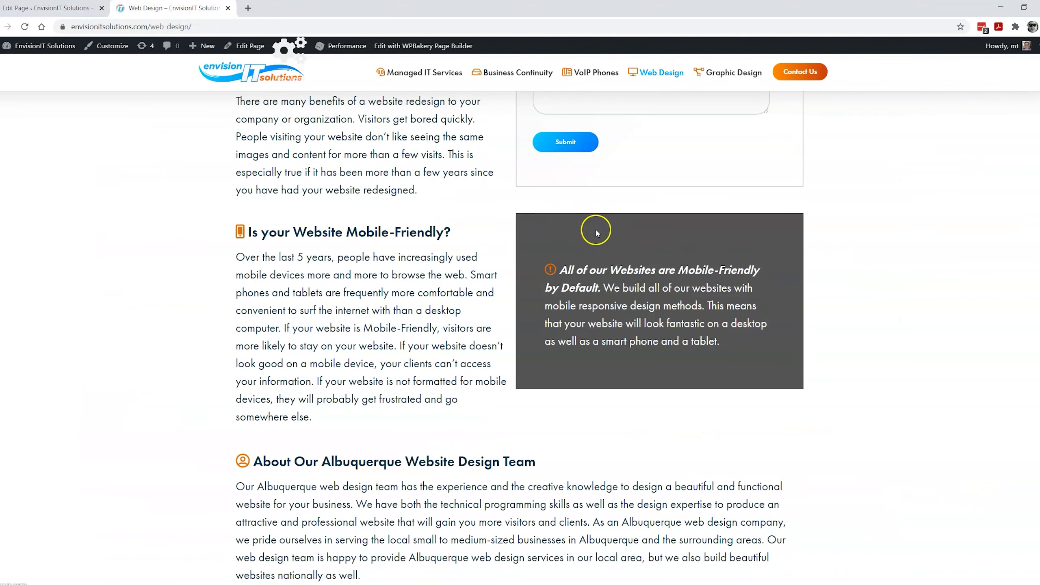
pyautogui.click(559, 266)
pyautogui.moveTo(561, 267); pyautogui.dragTo(748, 337)
pyautogui.click(754, 350)
pyautogui.click(550, 270)
pyautogui.click(780, 334)
# - Compare the "About Our Albuquerque Website Design Team" section on the live page with its row in the editor
pyautogui.scroll(-3, 778, 270)
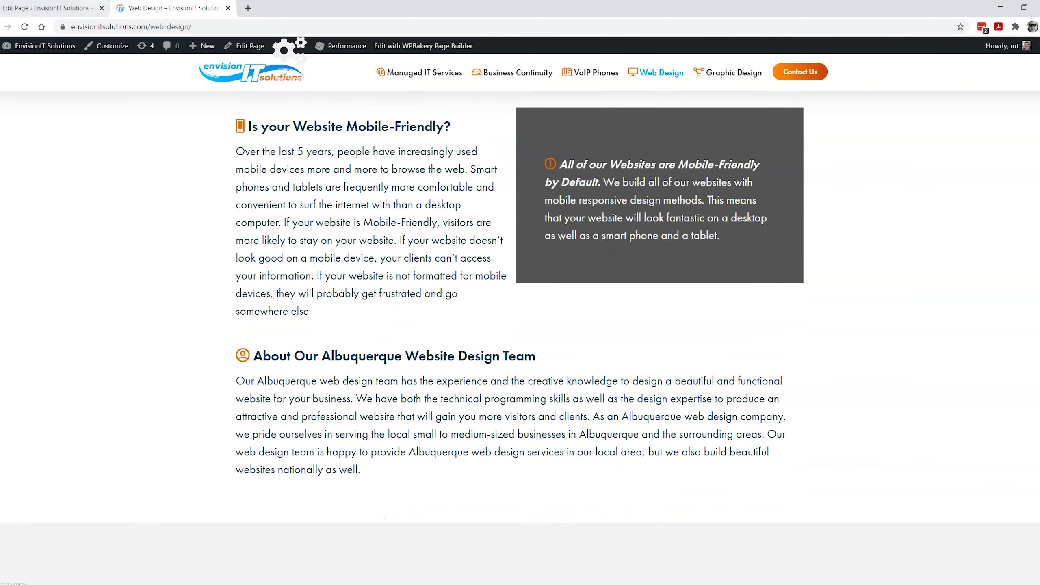
pyautogui.scroll(-4, 681, 284)
pyautogui.scroll(5, 692, 289)
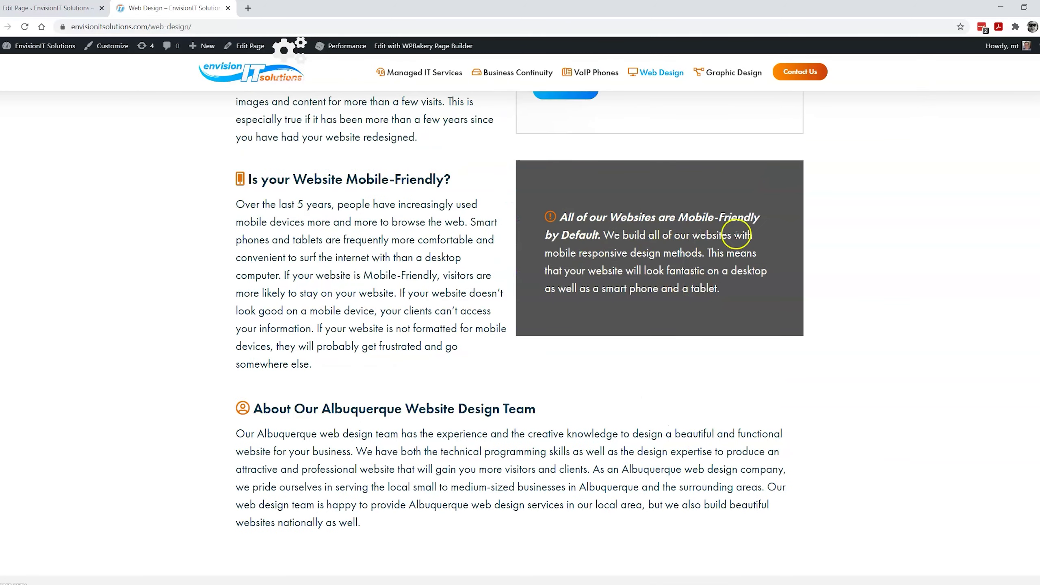
pyautogui.scroll(-4, 536, 342)
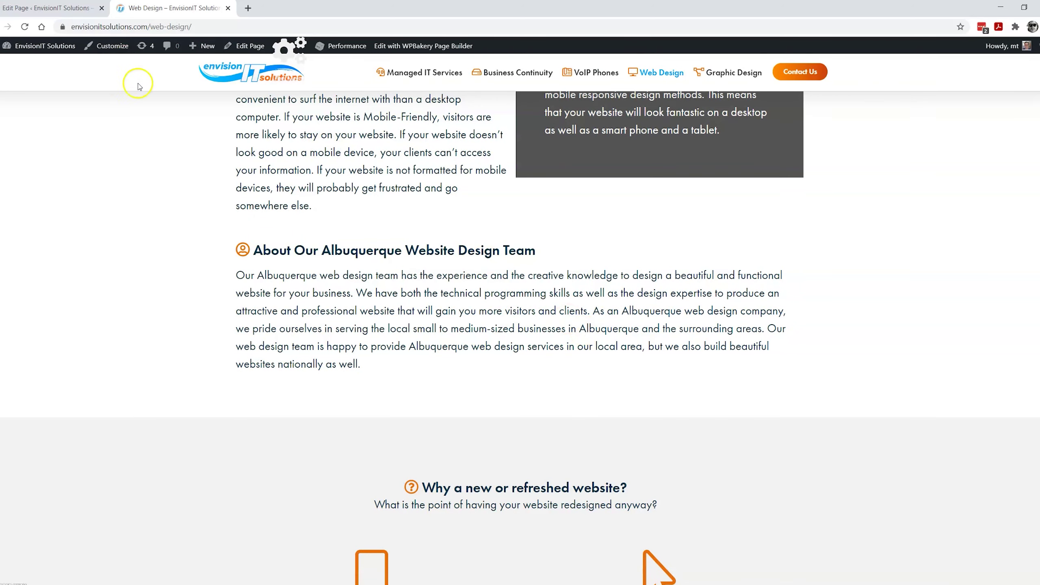
pyautogui.hotkey('ctrl', 'pageup')
pyautogui.scroll(-5, 342, 282)
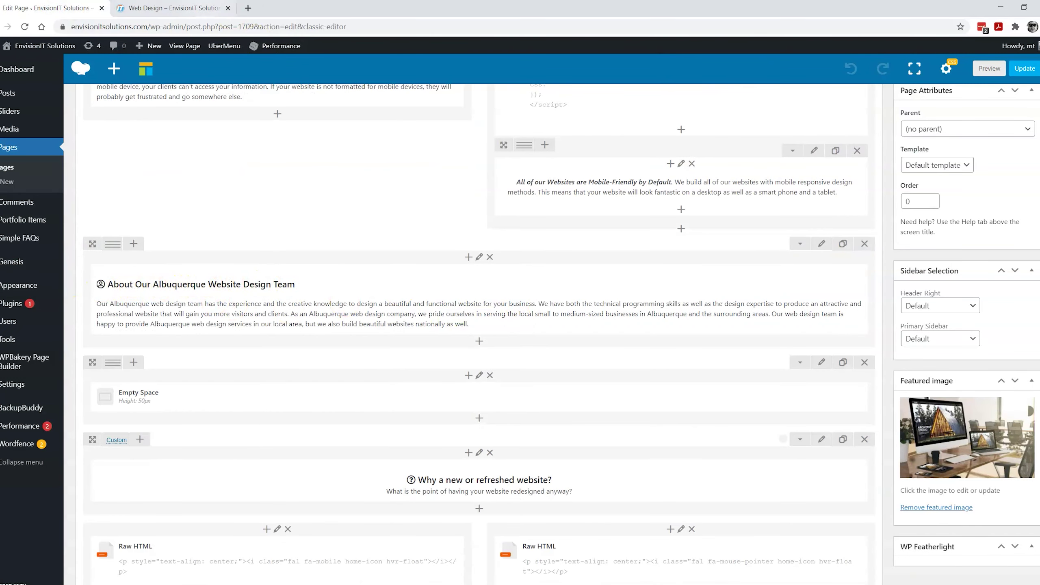
pyautogui.hotkey('ctrl', 'pagedown')
pyautogui.moveTo(271, 250); pyautogui.dragTo(619, 365)
pyautogui.click(635, 345)
pyautogui.hotkey('ctrl', 'pageup')
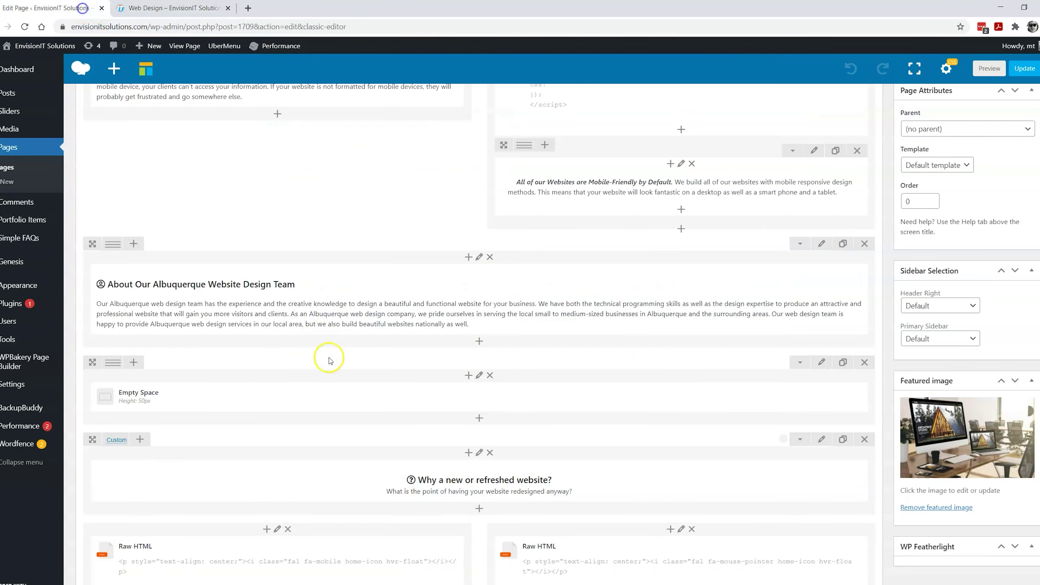
# - Compare the Empty Space row in the editor with the gap above the gray section on the live page
pyautogui.scroll(-4, 627, 291)
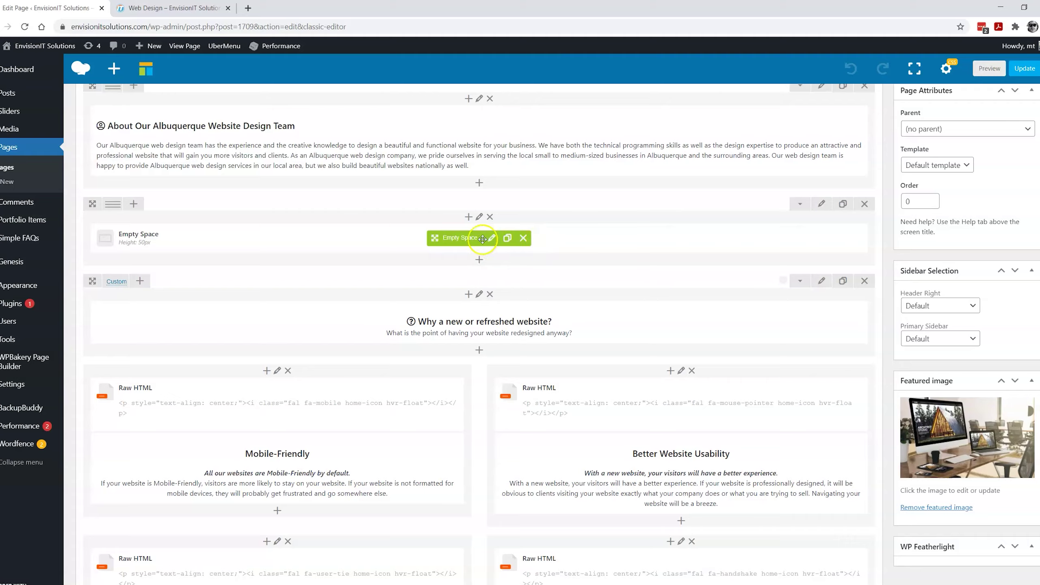
pyautogui.click(187, 9)
pyautogui.scroll(-5, 711, 311)
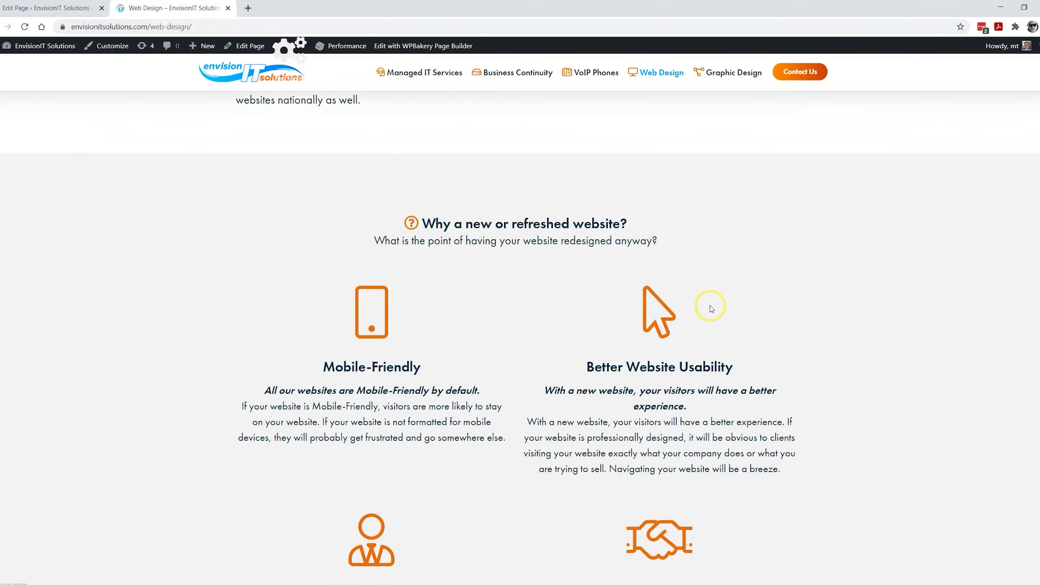
pyautogui.click(53, 8)
pyautogui.scroll(-3, 700, 233)
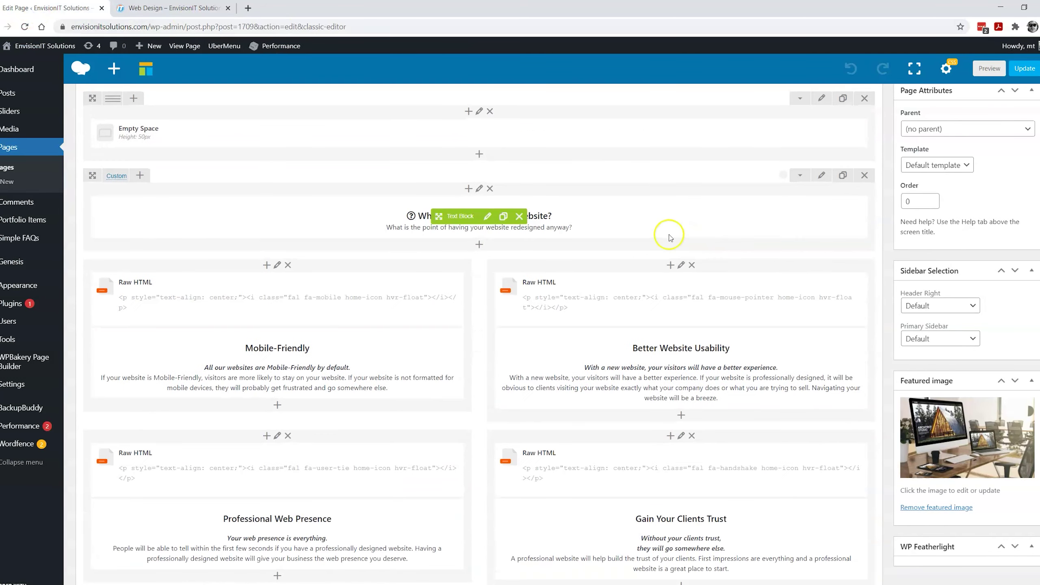
# - Examine the "Why a new or refreshed website?" heading and its gray background section on the live page
pyautogui.click(190, 10)
pyautogui.moveTo(551, 221); pyautogui.dragTo(704, 235)
pyautogui.scroll(-5, 864, 235)
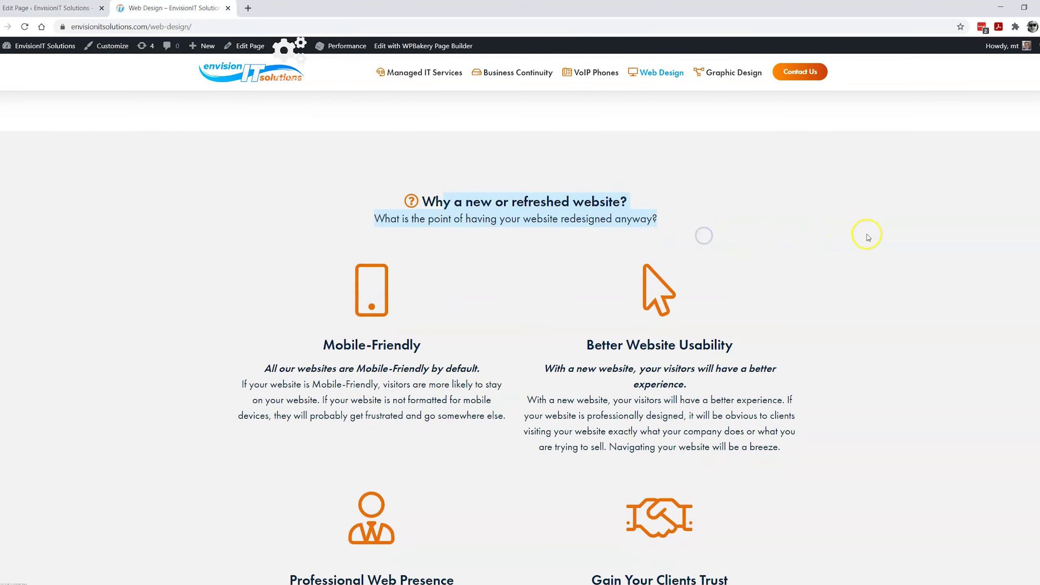
pyautogui.scroll(5, 877, 237)
# - Inspect the padding and background color in the "Why a new or refreshed website?" row's design options, and close without saving
pyautogui.click(61, 8)
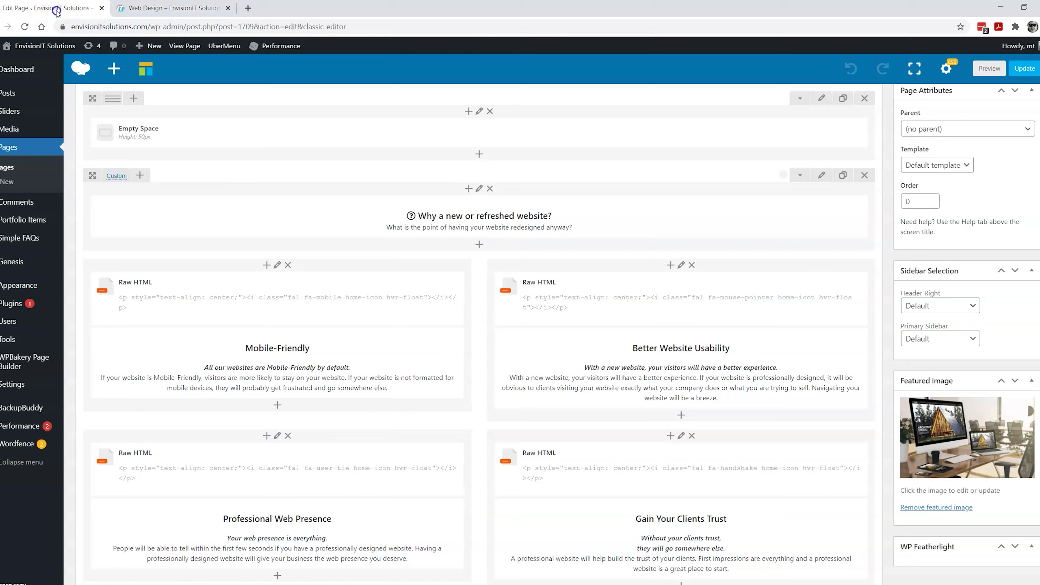
pyautogui.scroll(-3, 569, 221)
pyautogui.scroll(1, 486, 176)
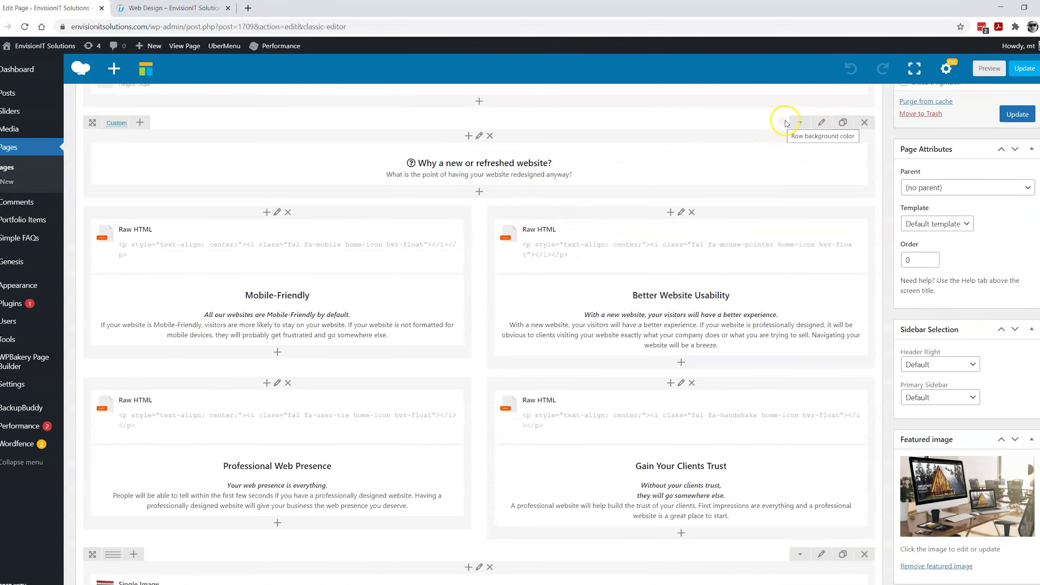
pyautogui.click(822, 123)
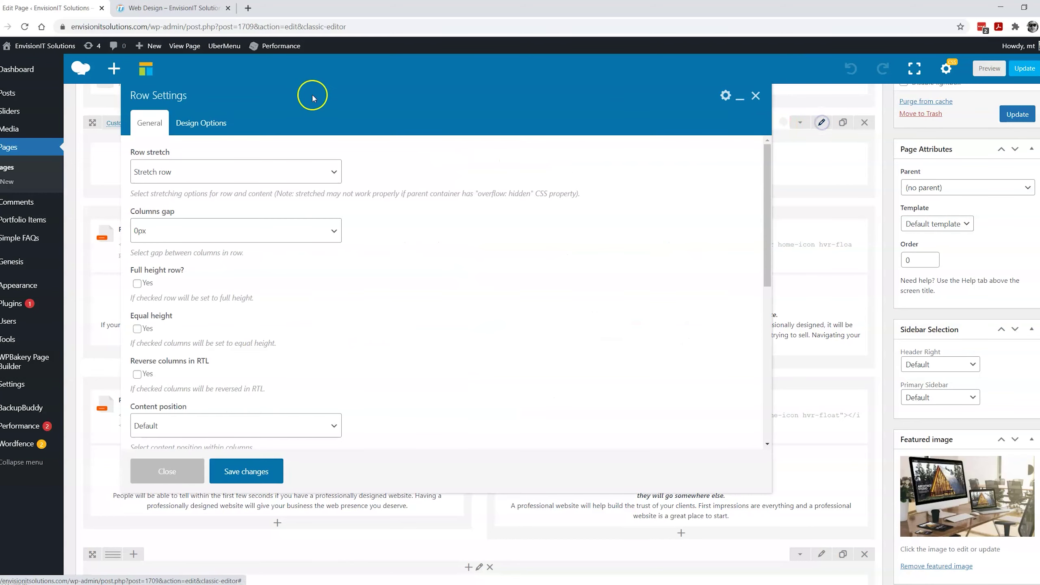
pyautogui.click(191, 124)
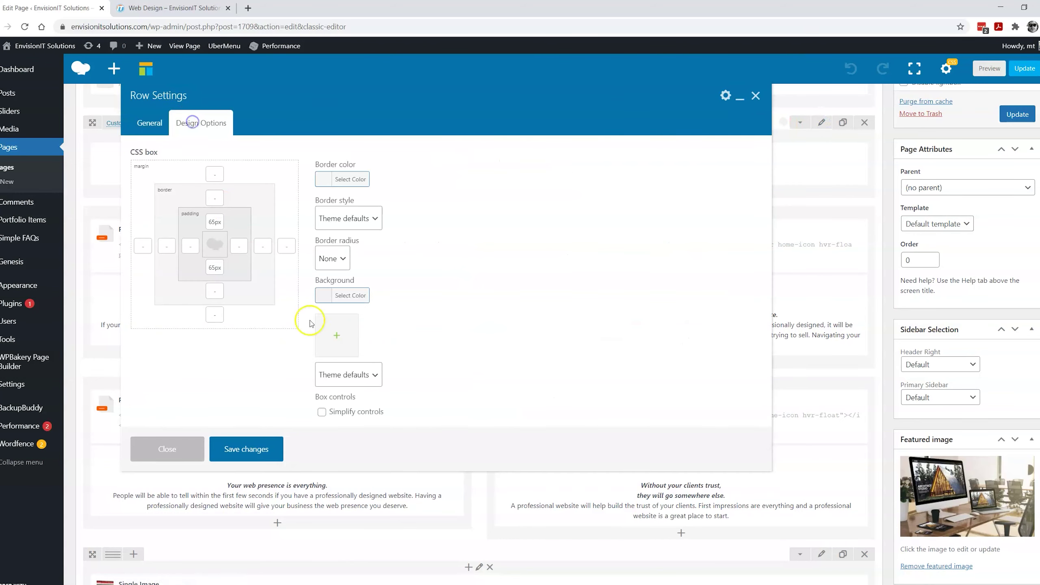
pyautogui.click(348, 296)
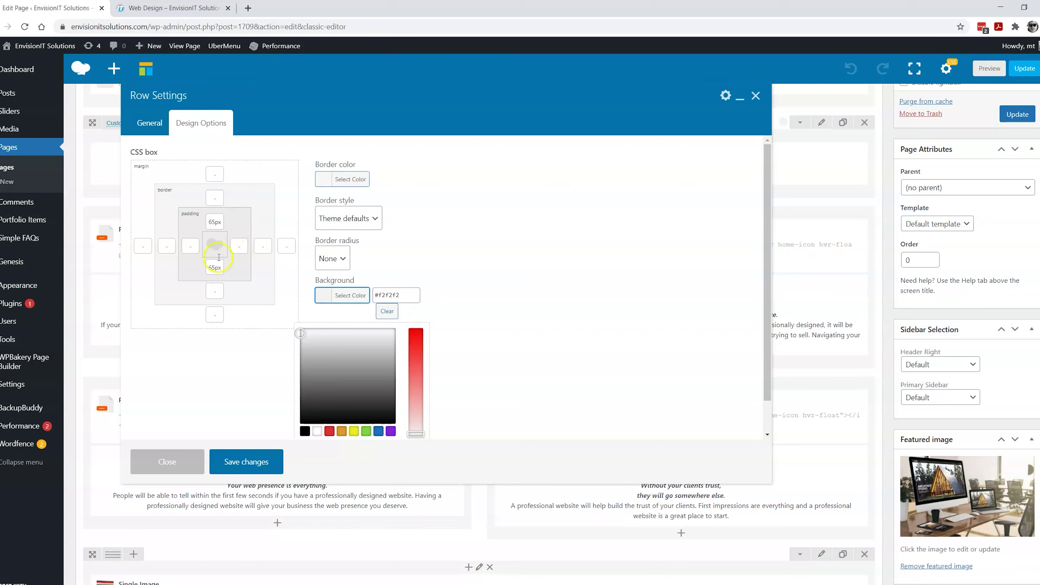
pyautogui.click(176, 462)
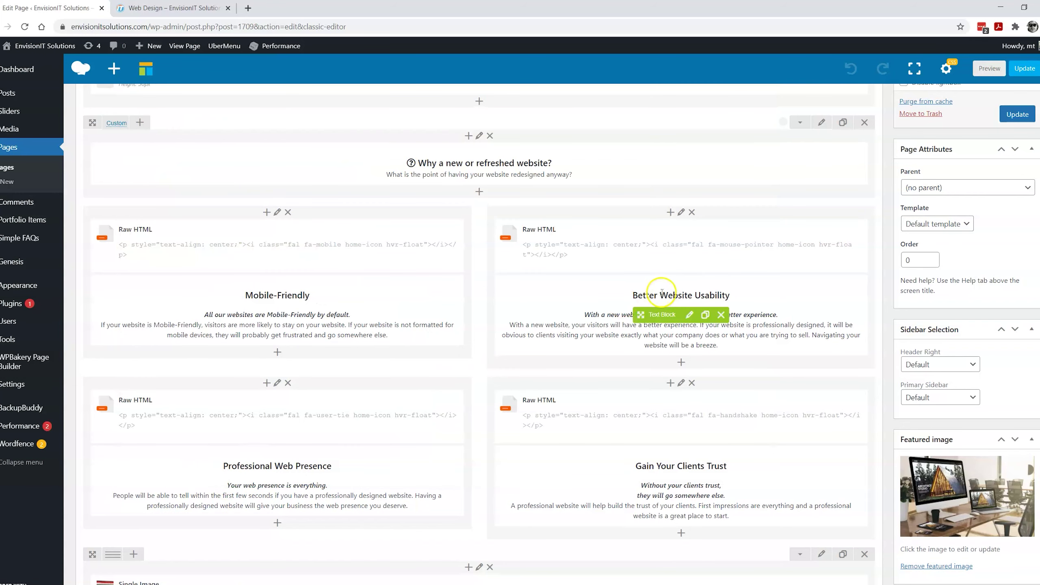
# - Compare the Raw HTML icon blocks in the editor with the icons shown on the live page
pyautogui.scroll(-1, 697, 267)
pyautogui.scroll(2, 749, 246)
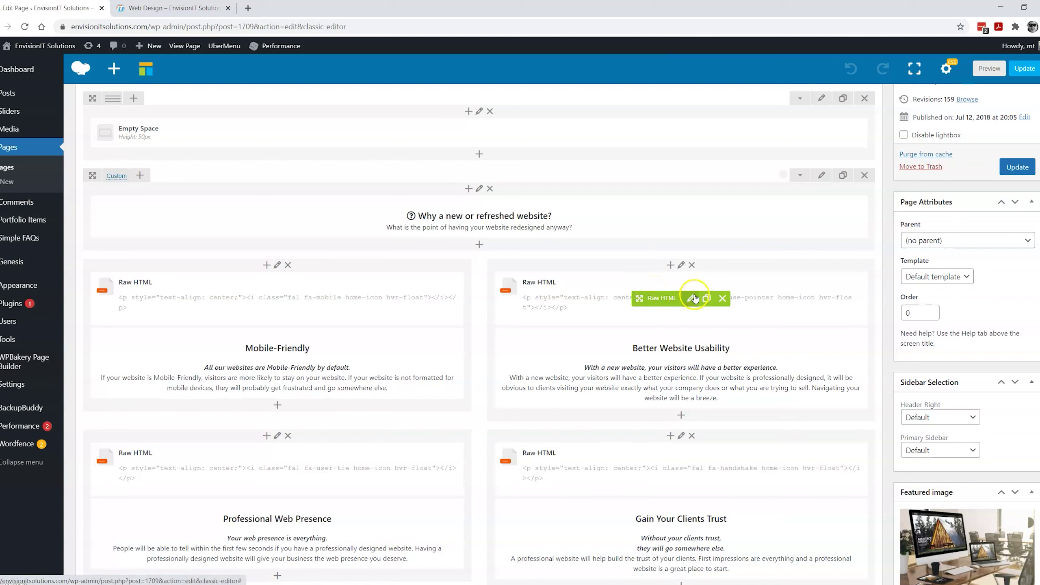
pyautogui.click(166, 8)
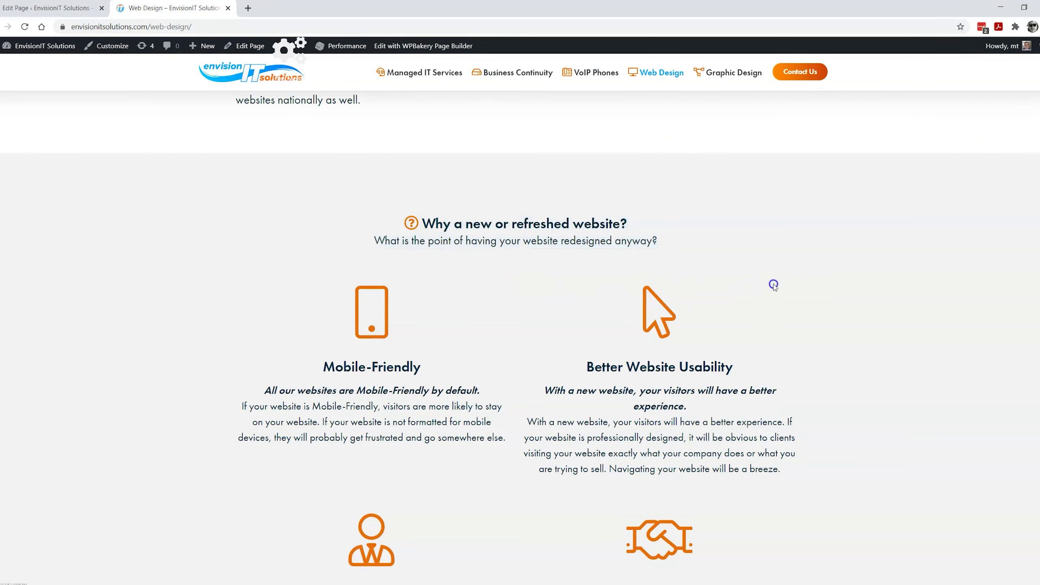
pyautogui.scroll(8, 790, 302)
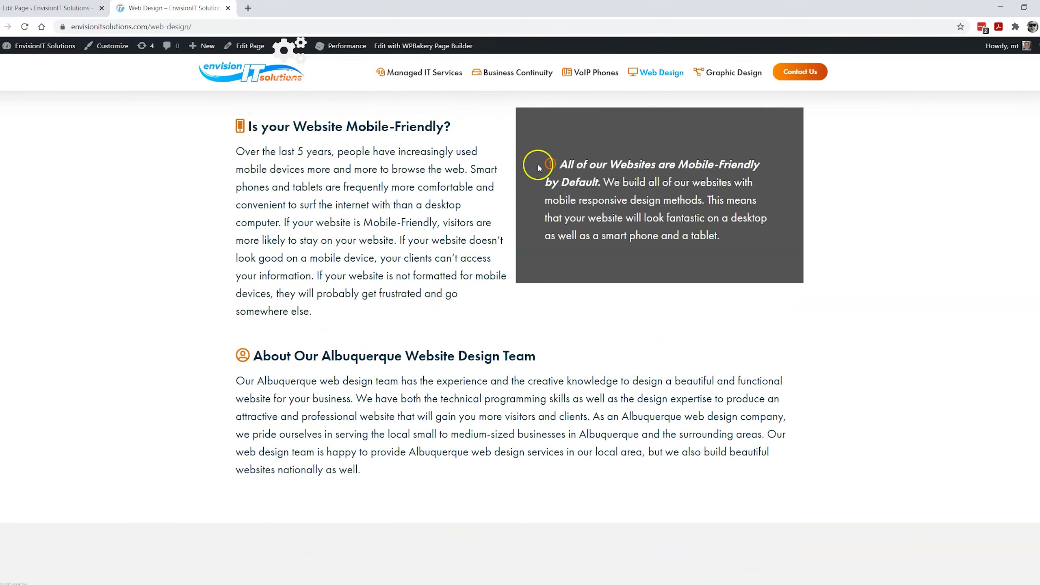
pyautogui.scroll(-8, 550, 476)
# - Inspect the Raw HTML icon code above "Better Website Usability" in the editor, and close its settings without saving
pyautogui.click(54, 8)
pyautogui.moveTo(594, 298)
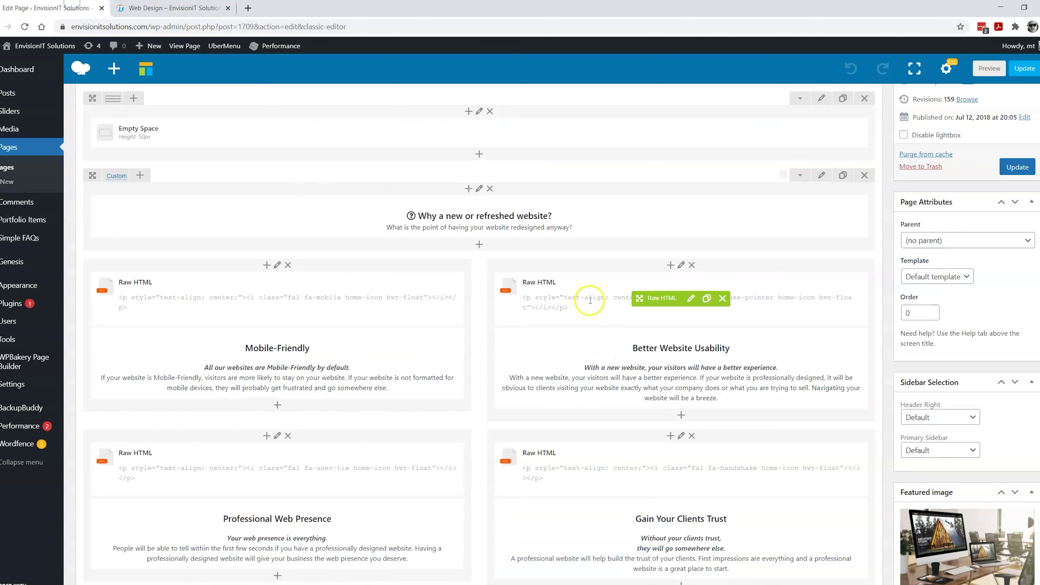
pyautogui.click(691, 298)
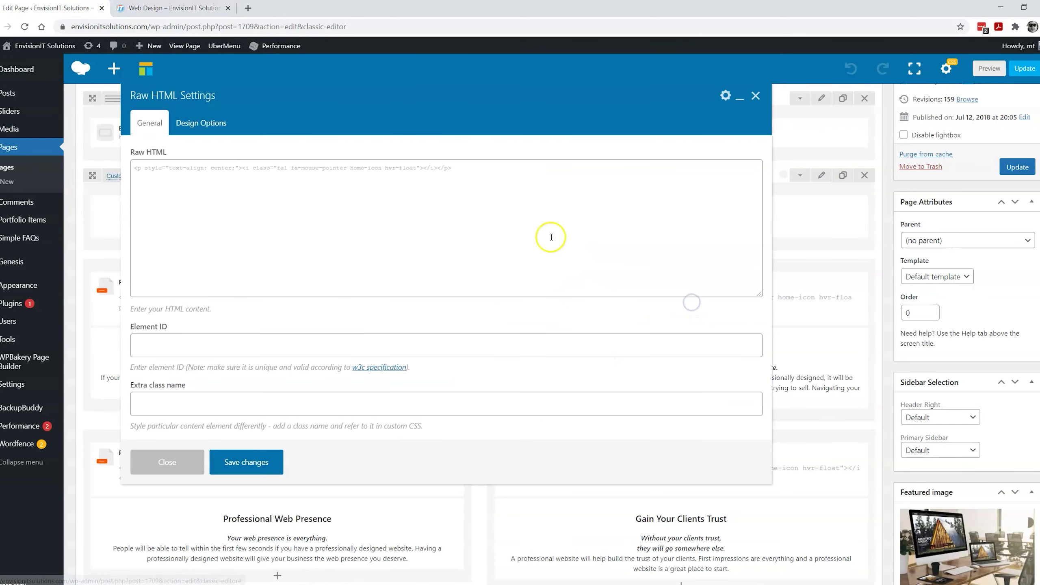
pyautogui.moveTo(461, 166); pyautogui.dragTo(79, 186)
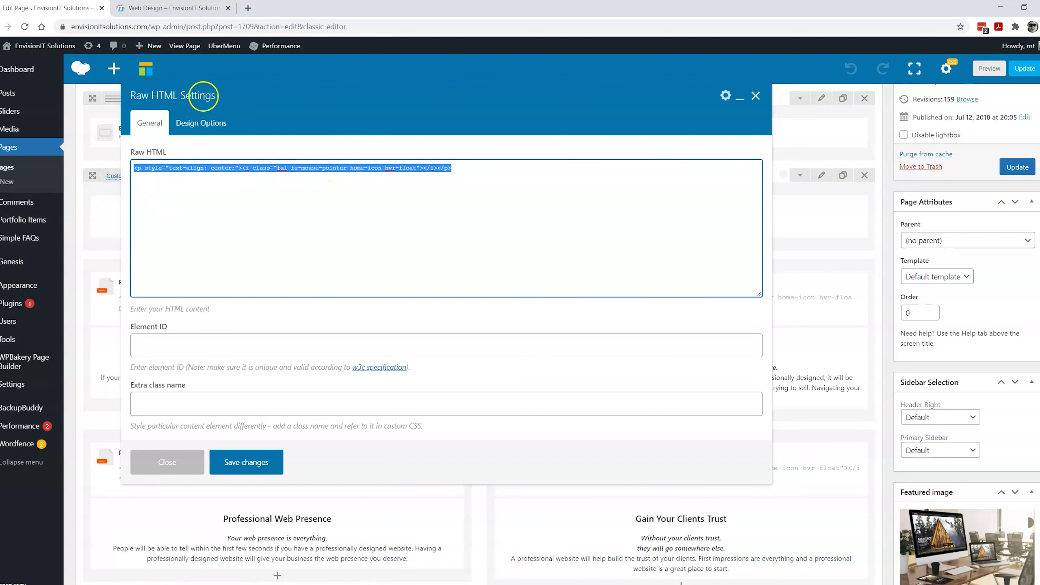
pyautogui.click(173, 456)
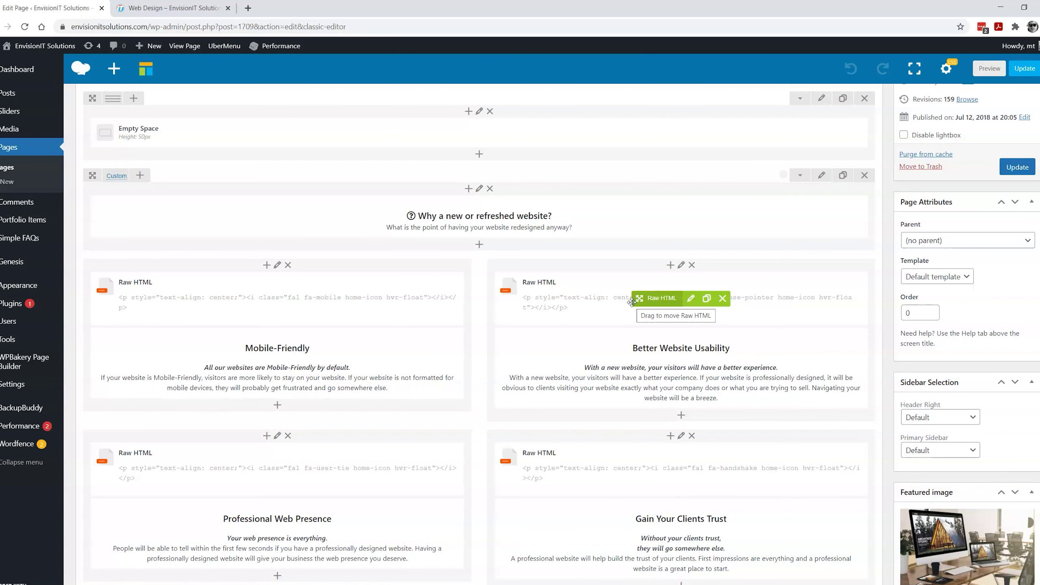
pyautogui.click(692, 298)
pyautogui.click(179, 466)
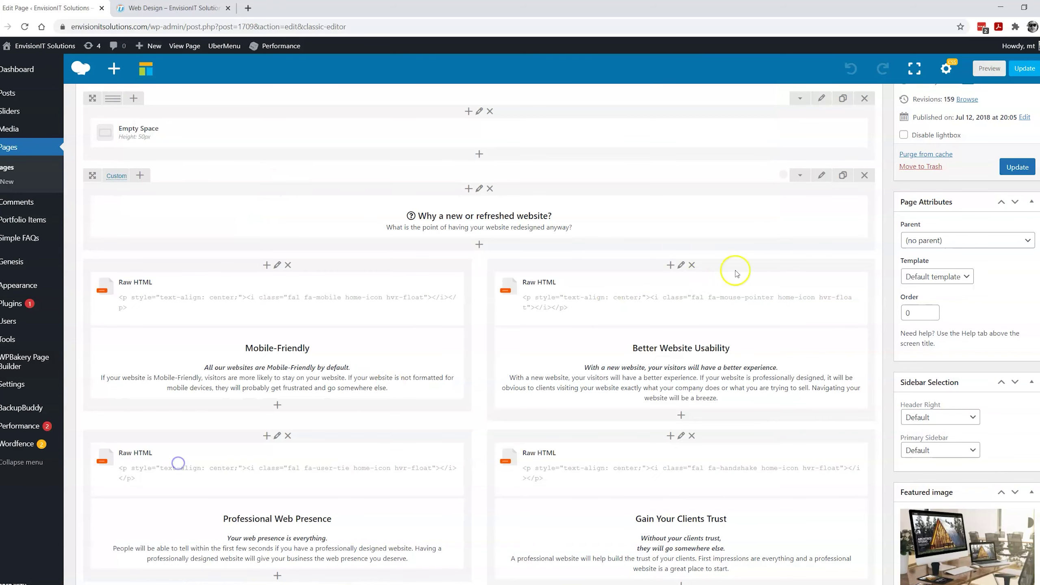
# - Compare the web portfolio and "Want to learn more?" rows in the editor with their sections on the live page
pyautogui.scroll(-2, 756, 271)
pyautogui.scroll(-10, 755, 272)
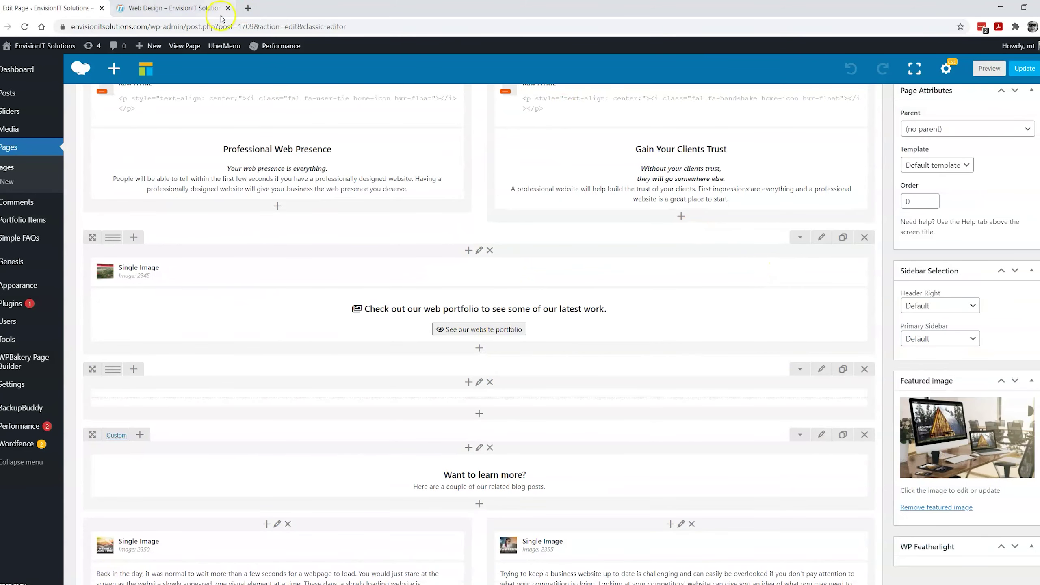
pyautogui.click(178, 8)
pyautogui.scroll(-17, 755, 246)
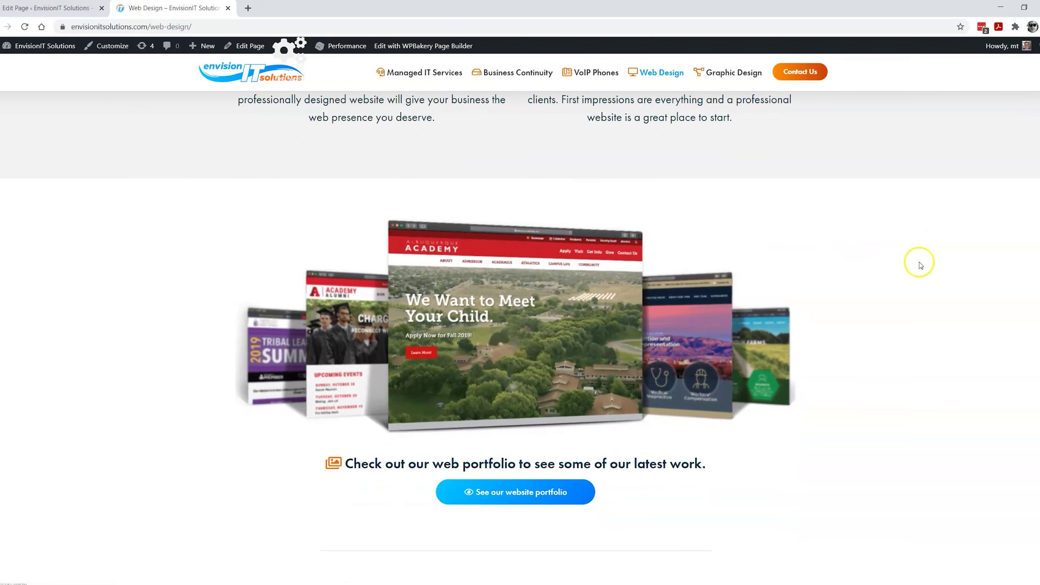
pyautogui.scroll(-10, 920, 263)
pyautogui.scroll(-5, 919, 263)
pyautogui.scroll(2, 920, 262)
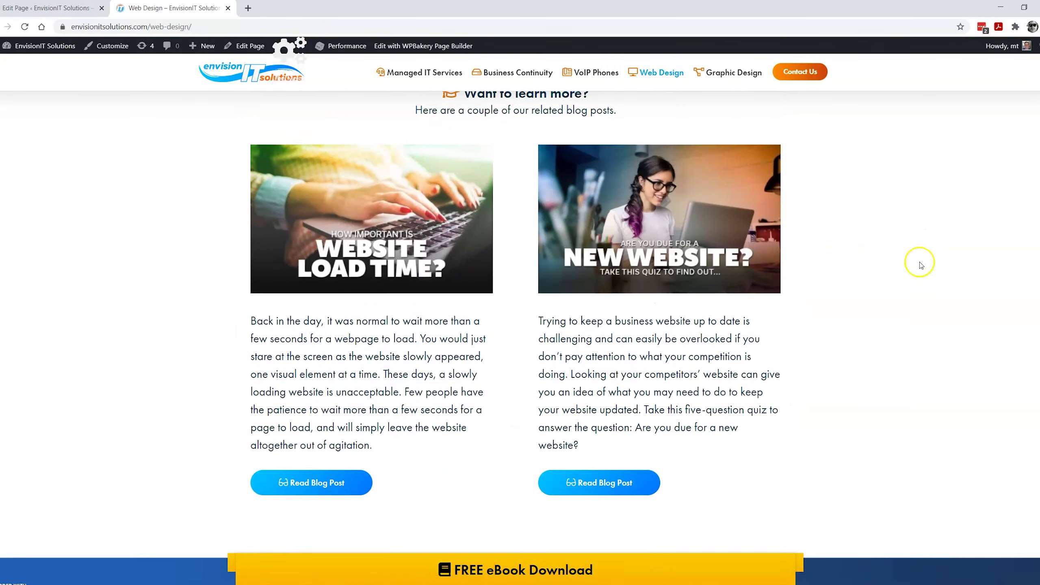
pyautogui.scroll(20, 896, 307)
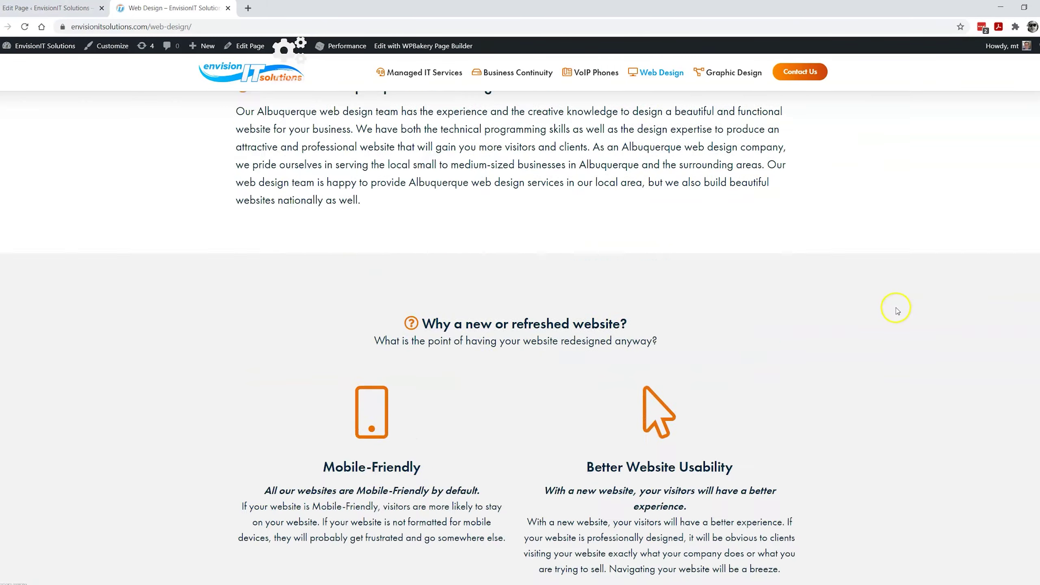
pyautogui.scroll(15, 896, 311)
# - Return to the page editor and review the row layout from the opening text block down to "Why a new or refreshed website?"
pyautogui.hotkey('ctrl', 'pageup')
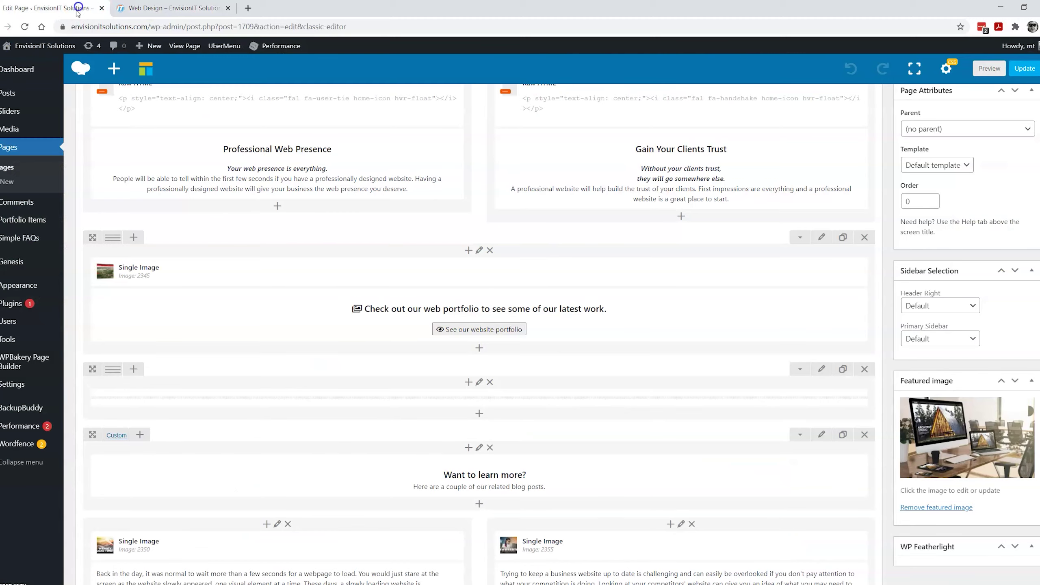
pyautogui.scroll(20, 785, 246)
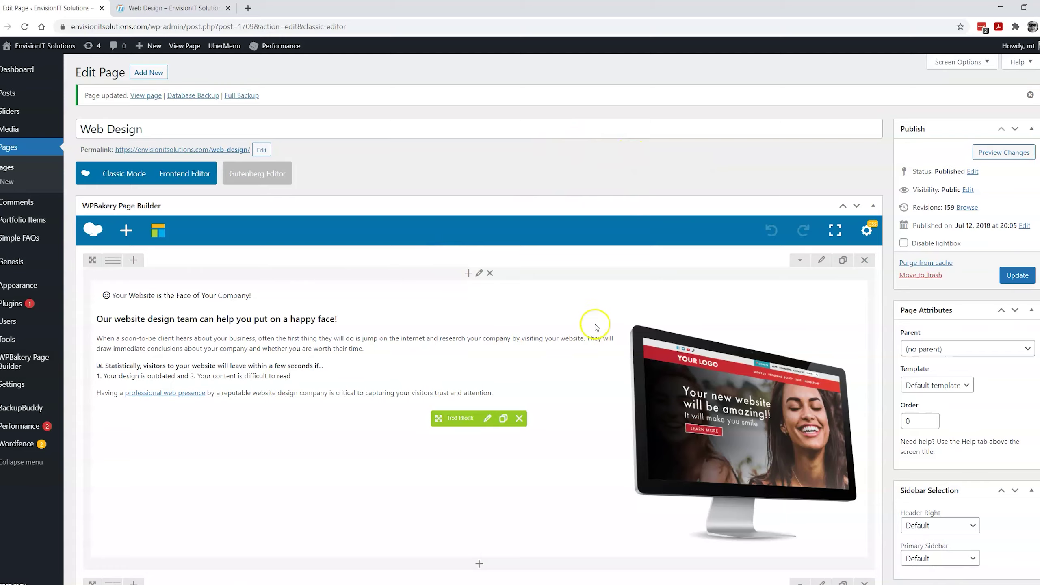
pyautogui.scroll(-5, 594, 369)
pyautogui.scroll(5, 588, 446)
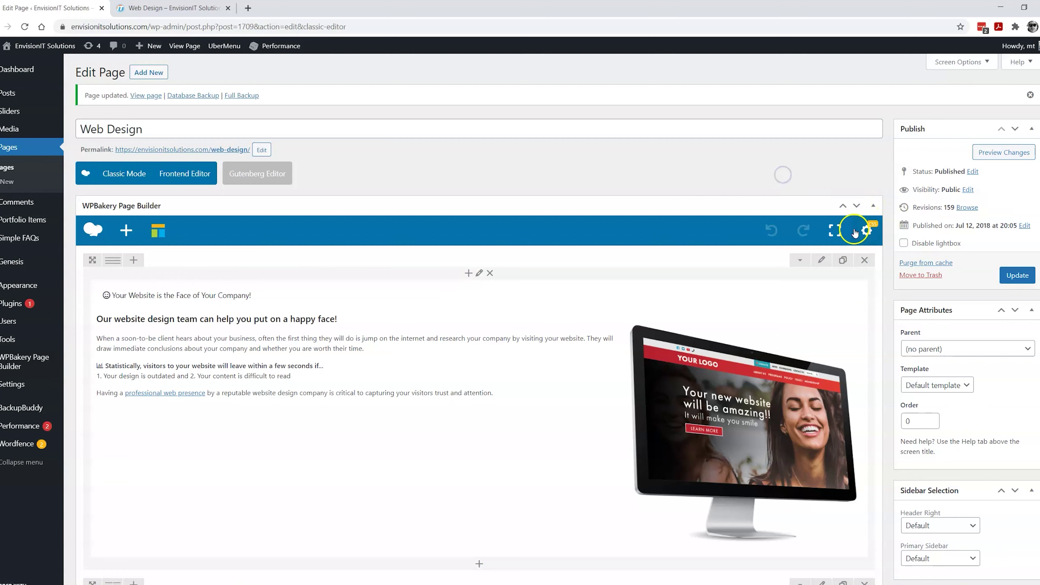
pyautogui.click(831, 180)
pyautogui.scroll(-3, 643, 188)
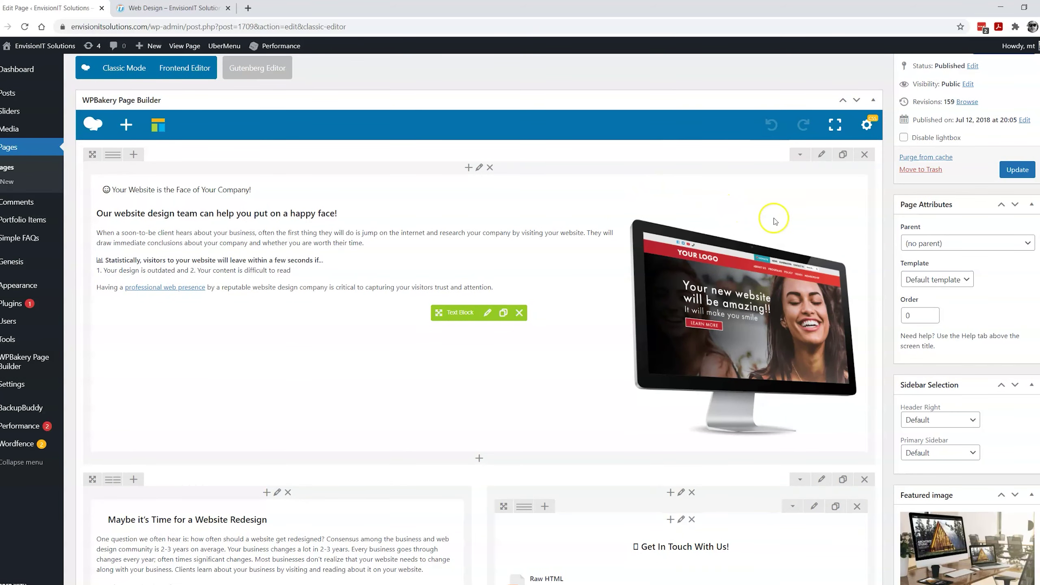
pyautogui.scroll(-10, 750, 209)
pyautogui.scroll(-5, 775, 220)
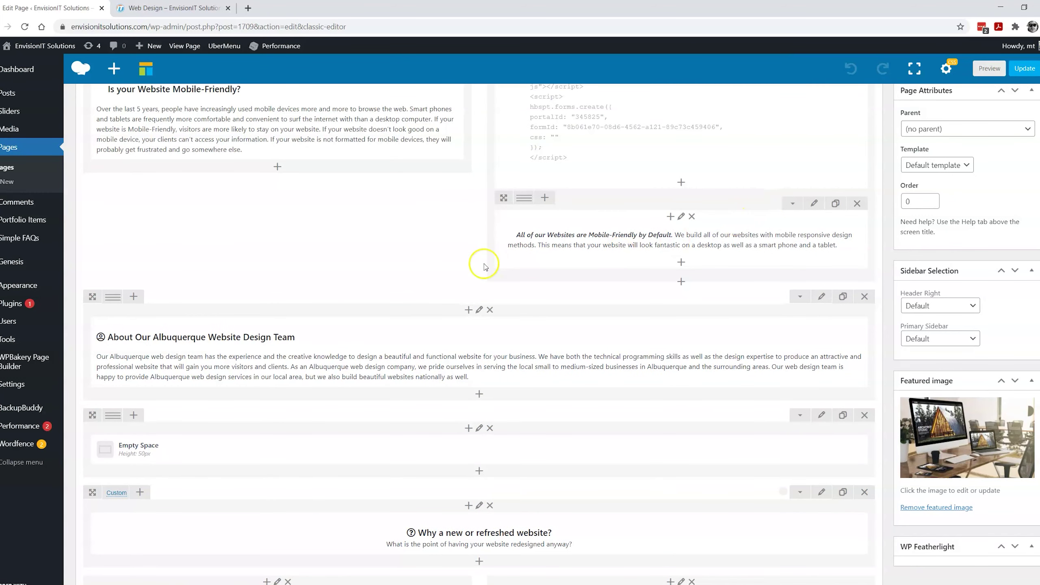
pyautogui.scroll(18, 580, 292)
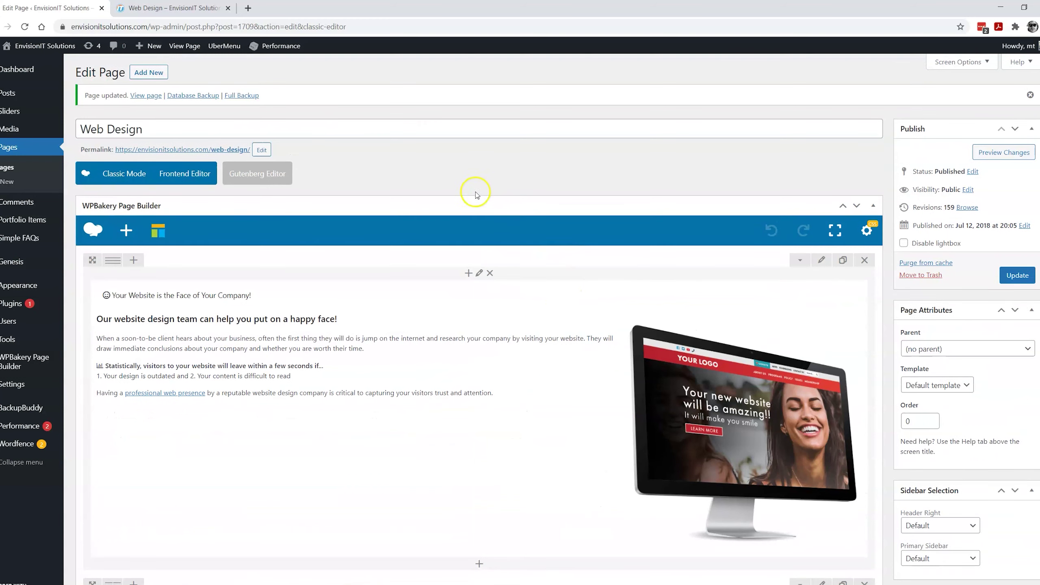